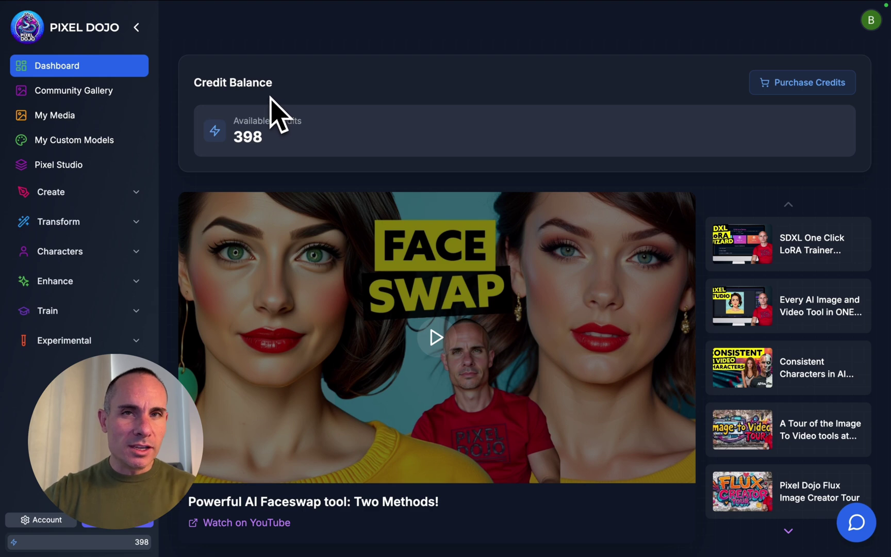
Open Pixel Studio and enter the prompt 'a photo of a beautiful woman with orange hair'.
{"action": "left_click", "coordinate": [69, 173]}
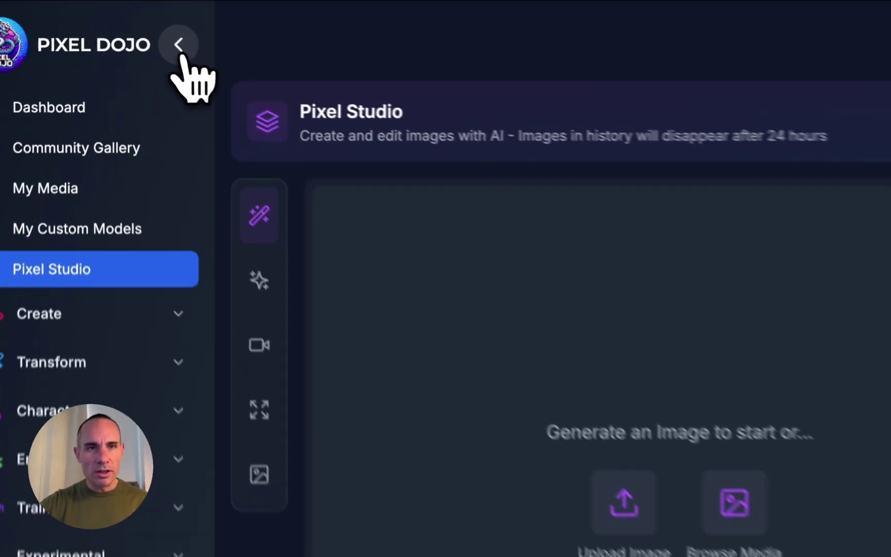
{"action": "left_click", "coordinate": [136, 27]}
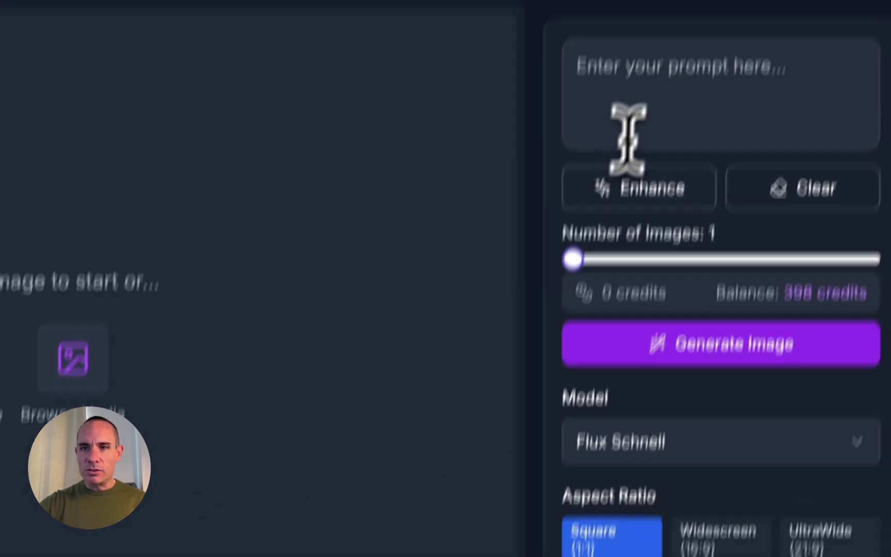
{"action": "left_click", "coordinate": [627, 135]}
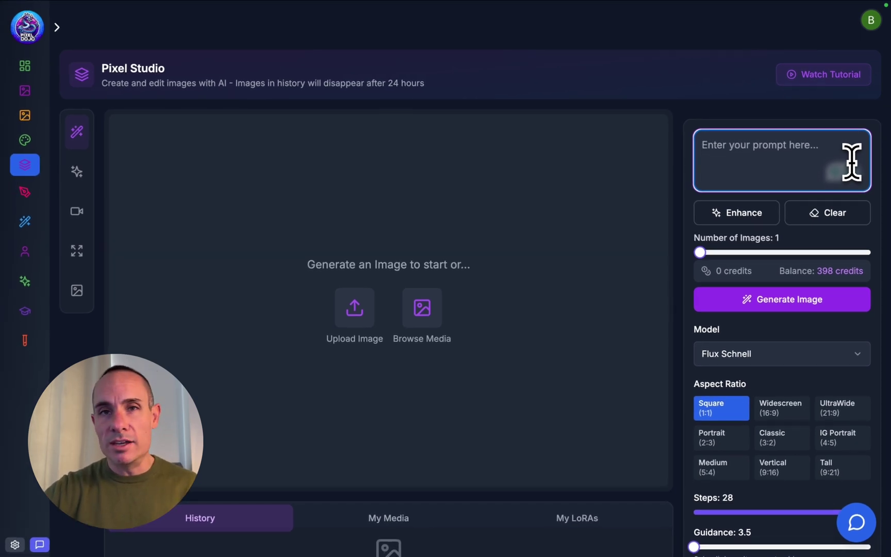
{"action": "type", "text": "a photo of a "}
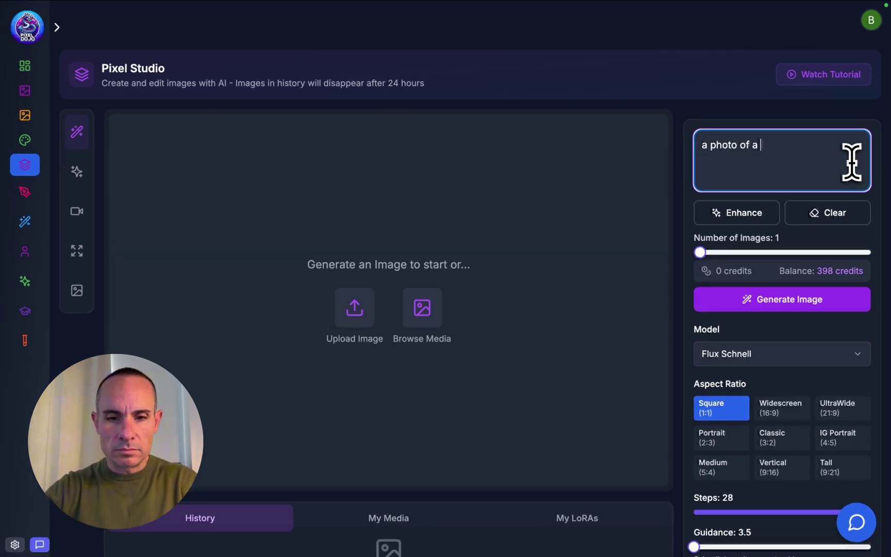
{"action": "type", "text": "beautiful woman with orange hair"}
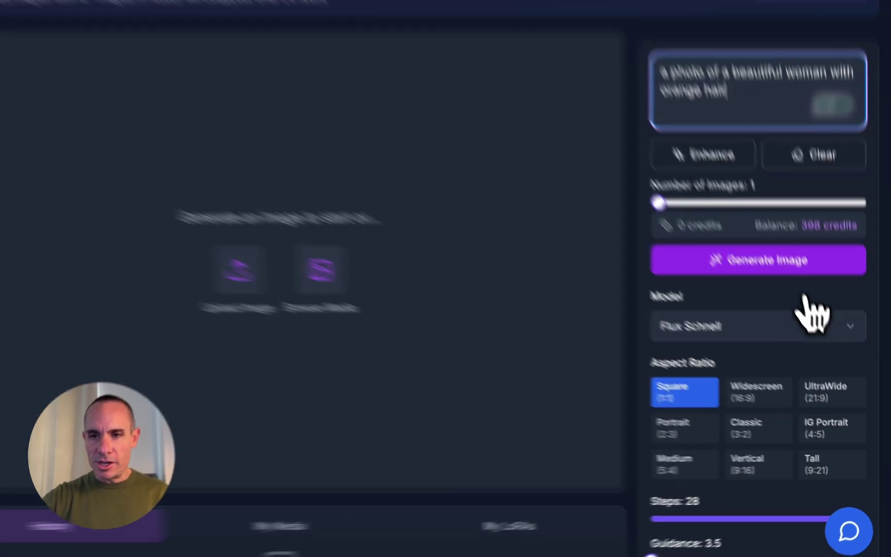
Choose Flux Pro 1.1 as the model and set Number of Images to 4.
{"action": "left_click", "coordinate": [796, 353]}
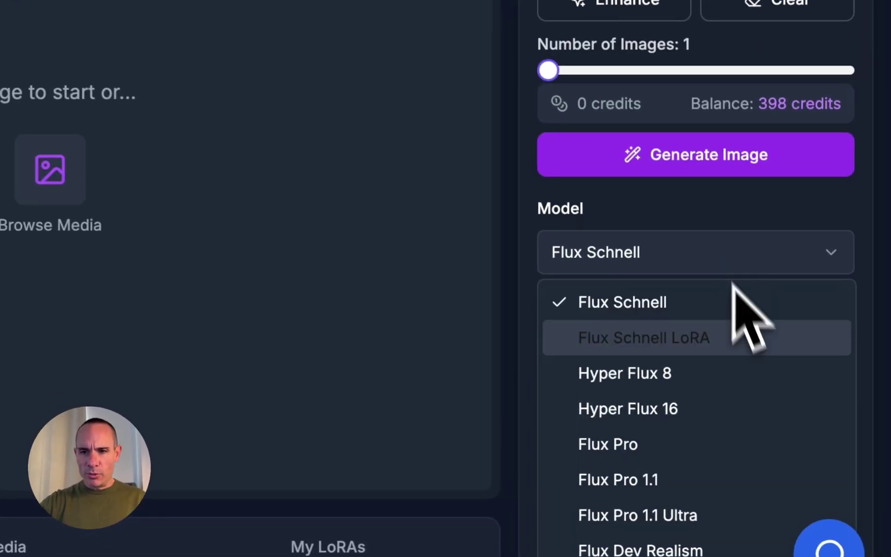
{"action": "left_click", "coordinate": [670, 480]}
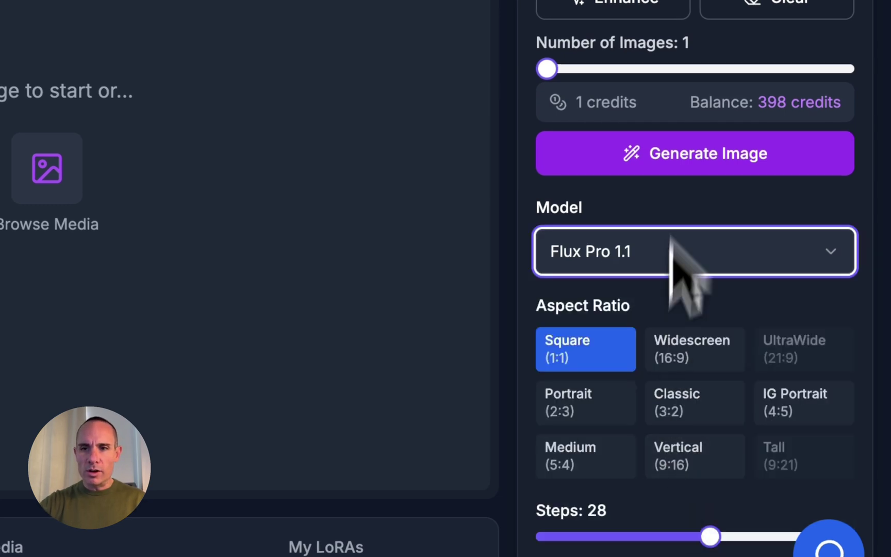
{"action": "left_click", "coordinate": [831, 127]}
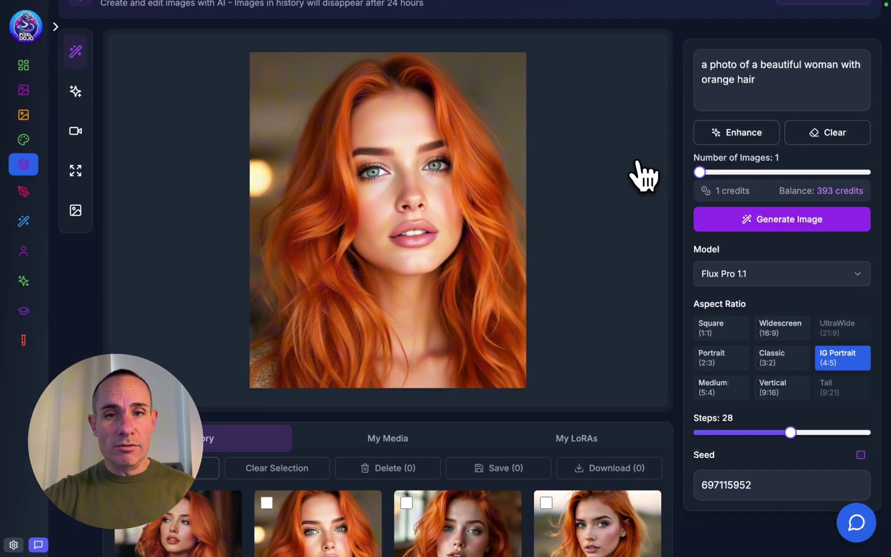
Select the second History portrait, save it to My Media and download it as a PNG.
{"action": "scroll", "coordinate": [644, 176], "scroll_direction": "down", "scroll_amount": 2}
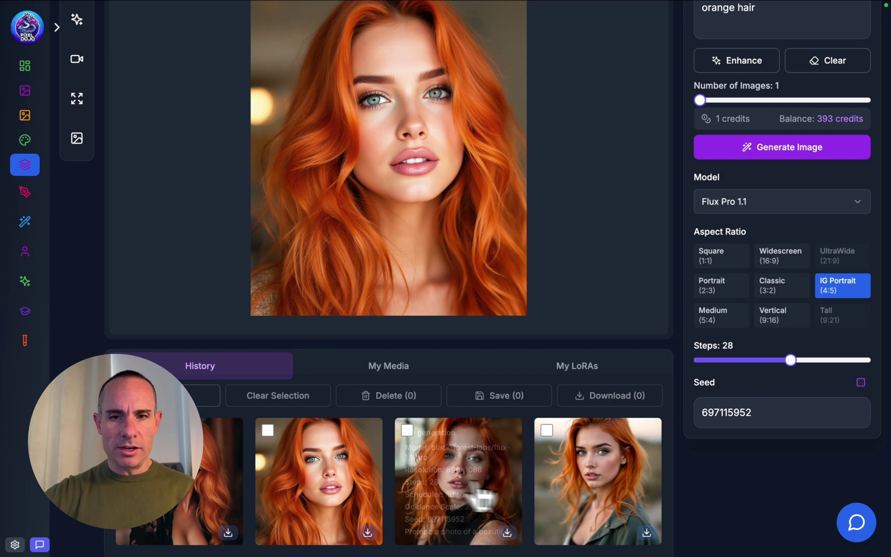
{"action": "mouse_move", "coordinate": [597, 498]}
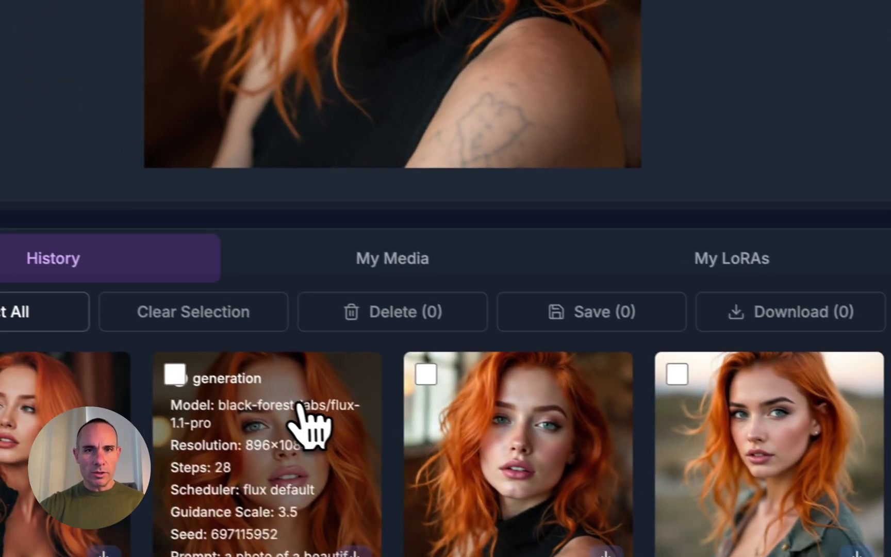
{"action": "left_click", "coordinate": [196, 381]}
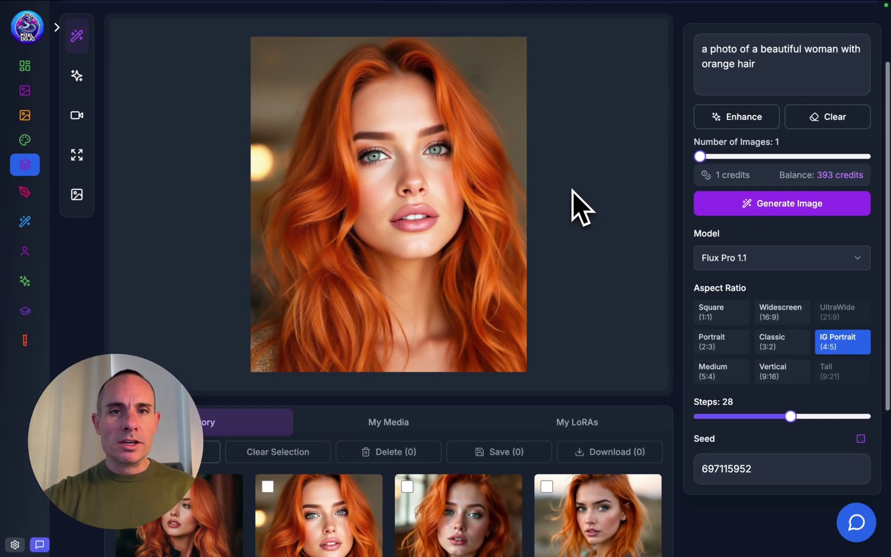
{"action": "scroll", "coordinate": [529, 269], "scroll_direction": "down", "scroll_amount": 3}
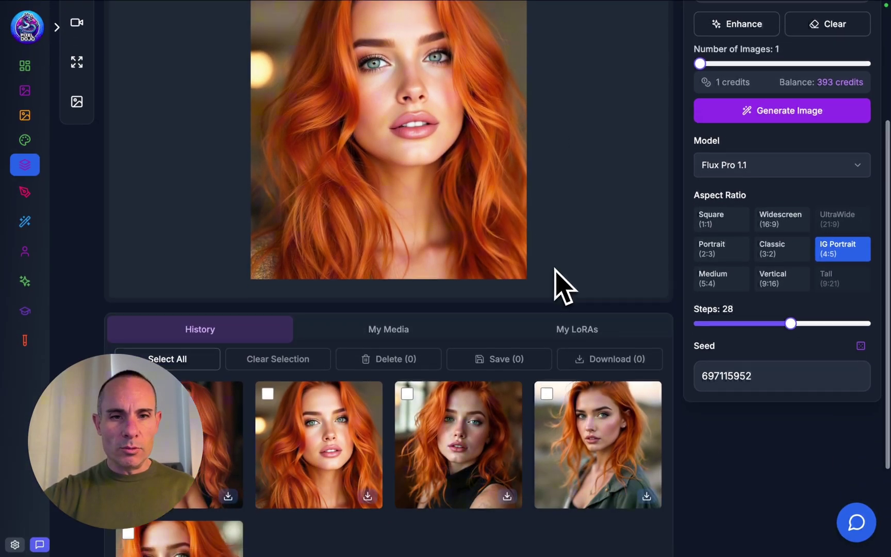
{"action": "mouse_move", "coordinate": [319, 375]}
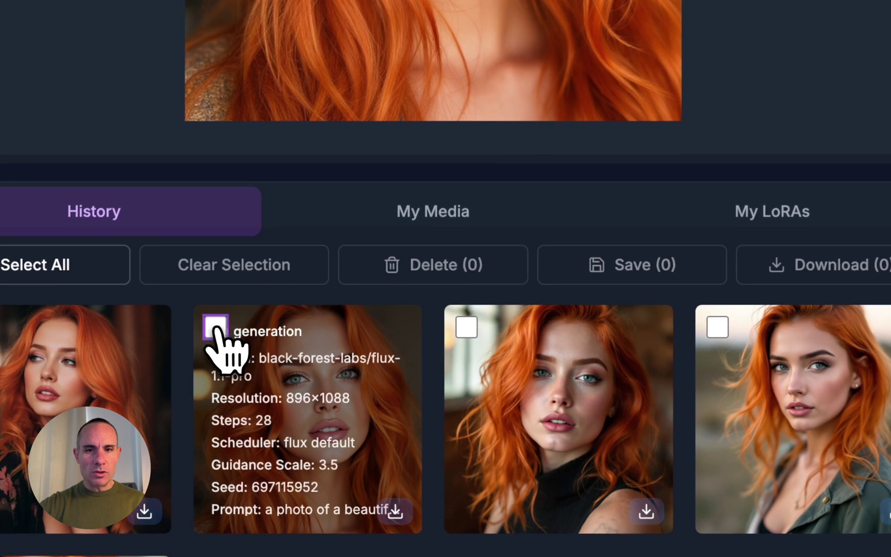
{"action": "left_click", "coordinate": [260, 362]}
{"action": "left_click", "coordinate": [626, 278]}
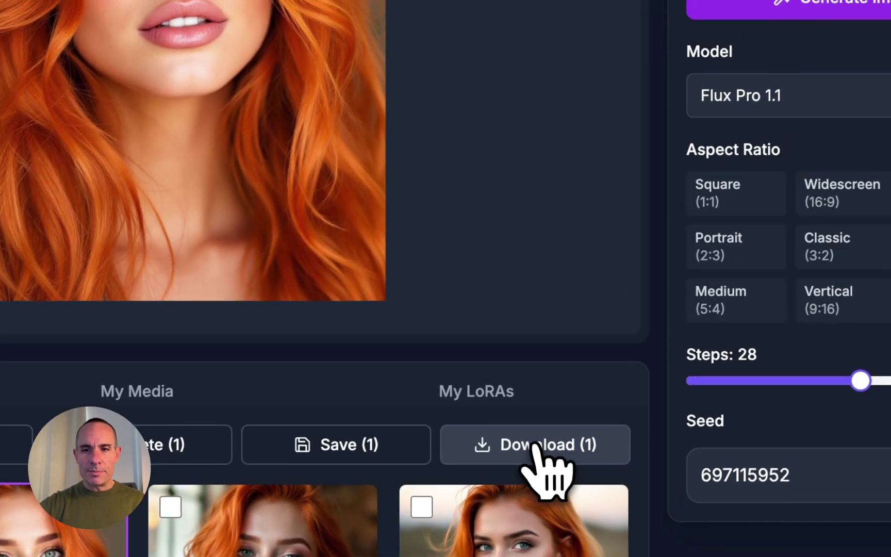
{"action": "left_click", "coordinate": [565, 436]}
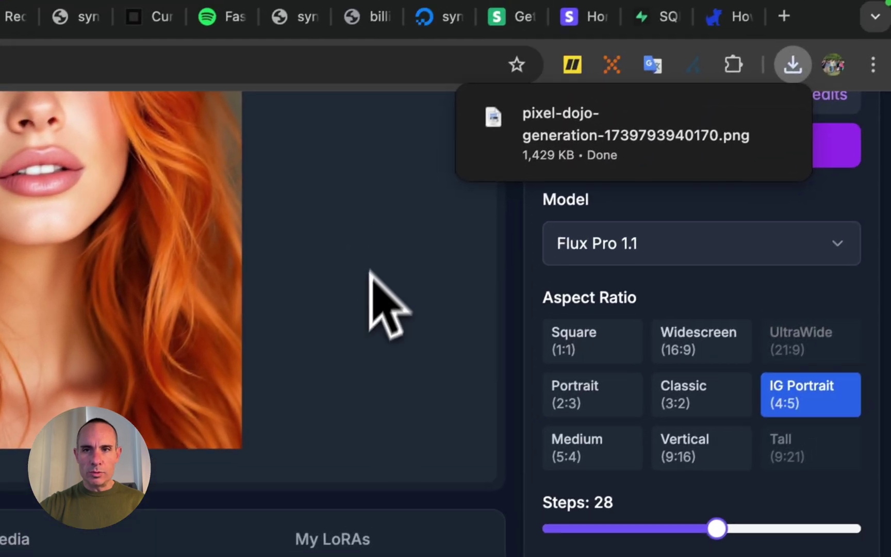
{"action": "scroll", "coordinate": [433, 176], "scroll_direction": "up", "scroll_amount": 5}
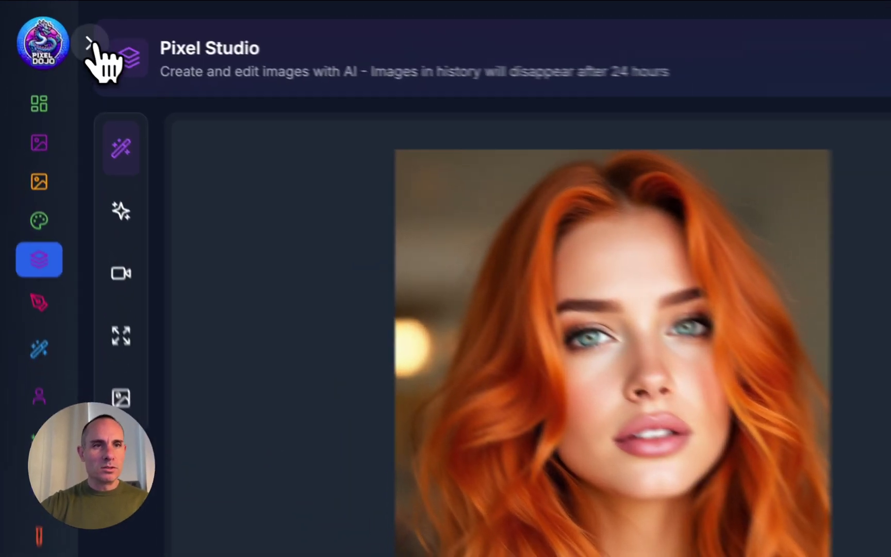
Go to Train > Flux Model Trainer from the sidebar, then collapse the sidebar.
{"action": "left_click", "coordinate": [57, 27]}
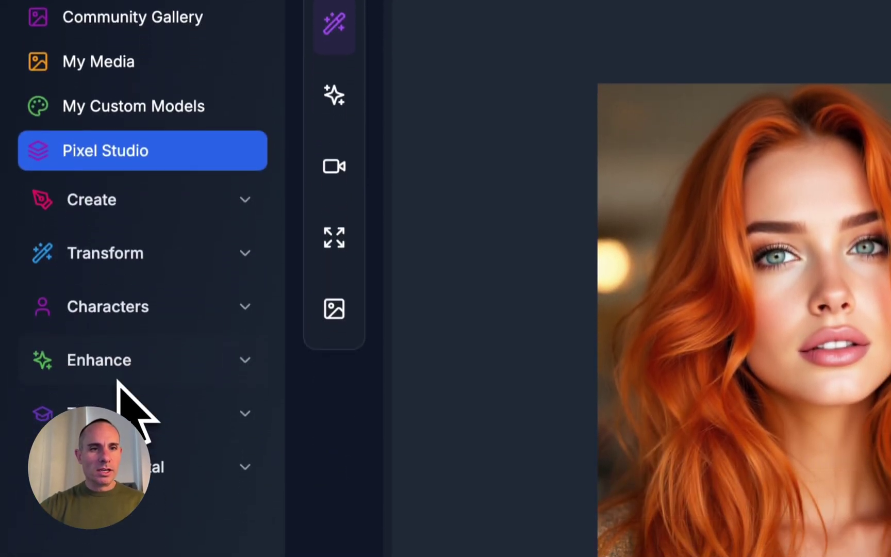
{"action": "left_click", "coordinate": [119, 554]}
{"action": "scroll", "coordinate": [124, 412], "scroll_direction": "down", "scroll_amount": 3}
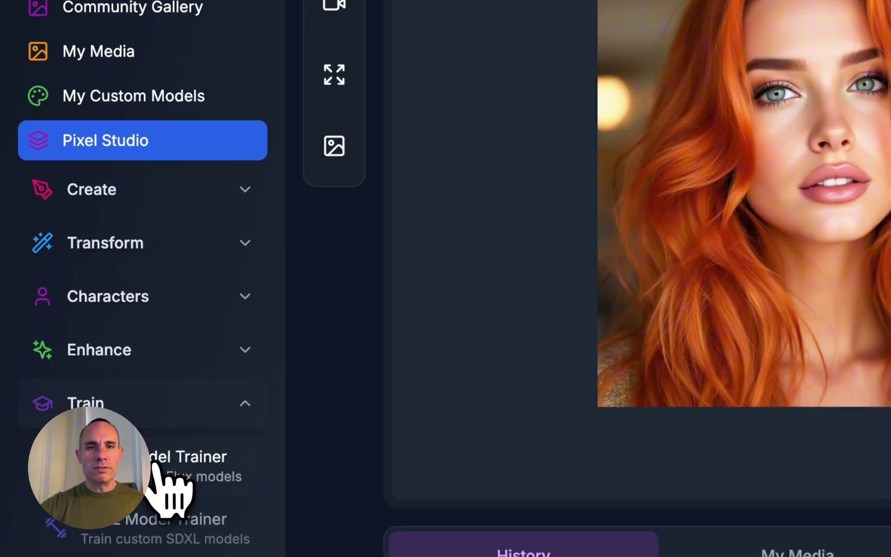
{"action": "left_click", "coordinate": [170, 490]}
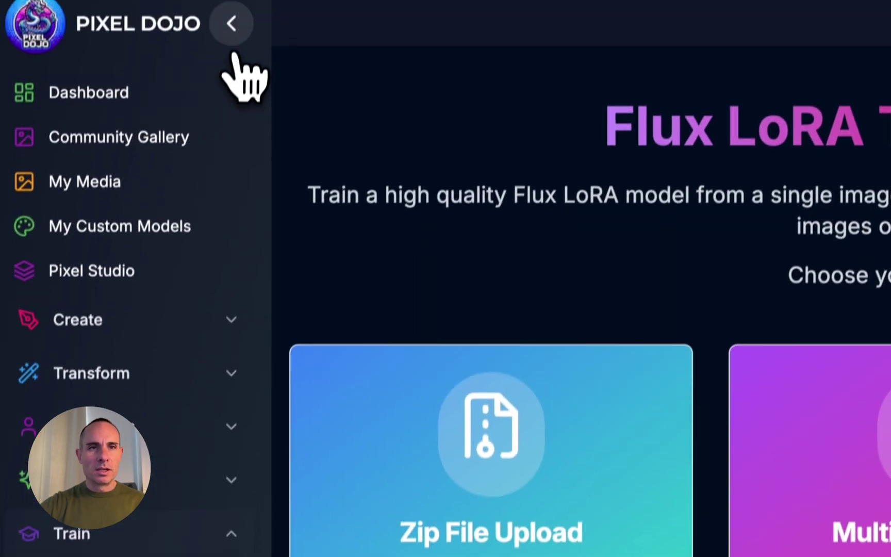
{"action": "left_click", "coordinate": [233, 31]}
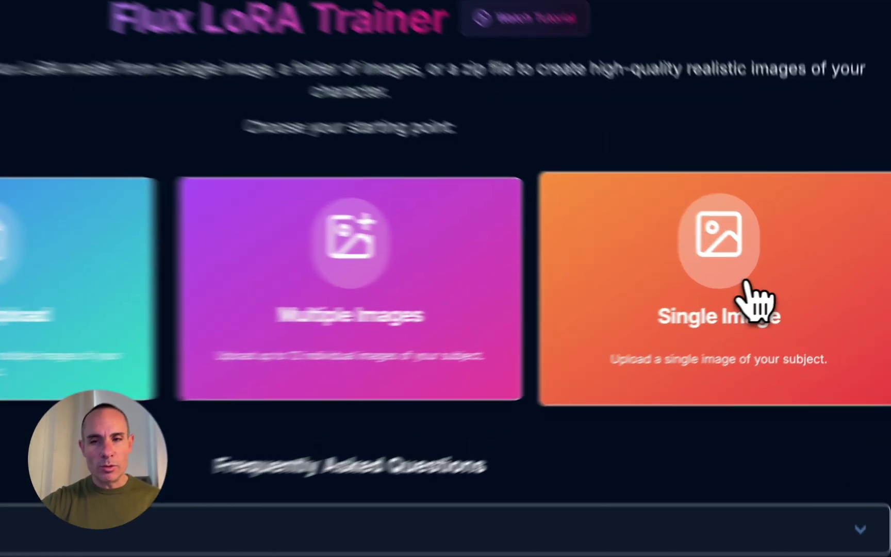
Choose Single Image and upload the downloaded orange-haired portrait PNG from Downloads.
{"action": "left_click", "coordinate": [774, 289]}
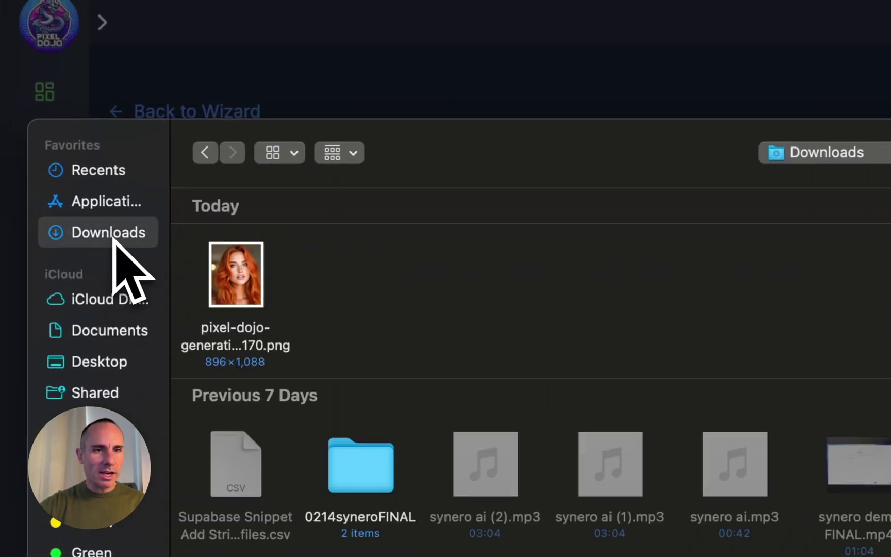
{"action": "left_click", "coordinate": [225, 285]}
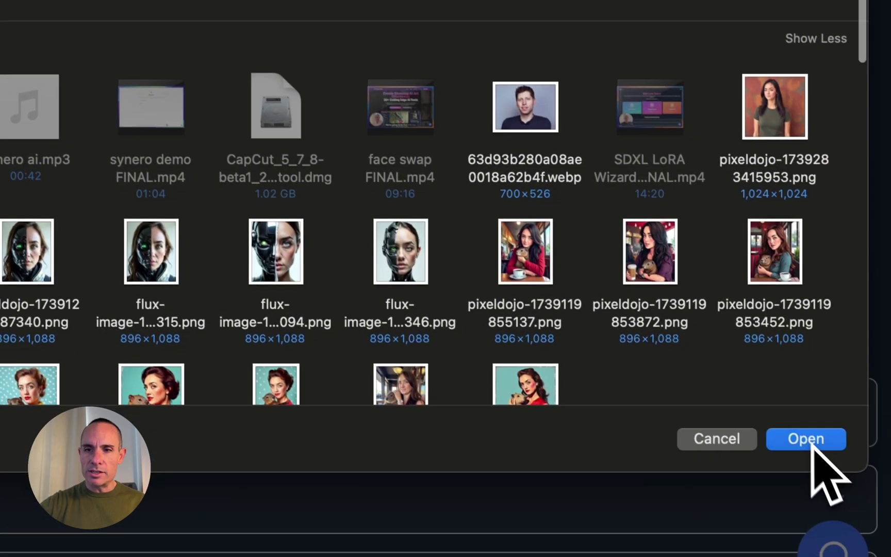
{"action": "left_click", "coordinate": [812, 446]}
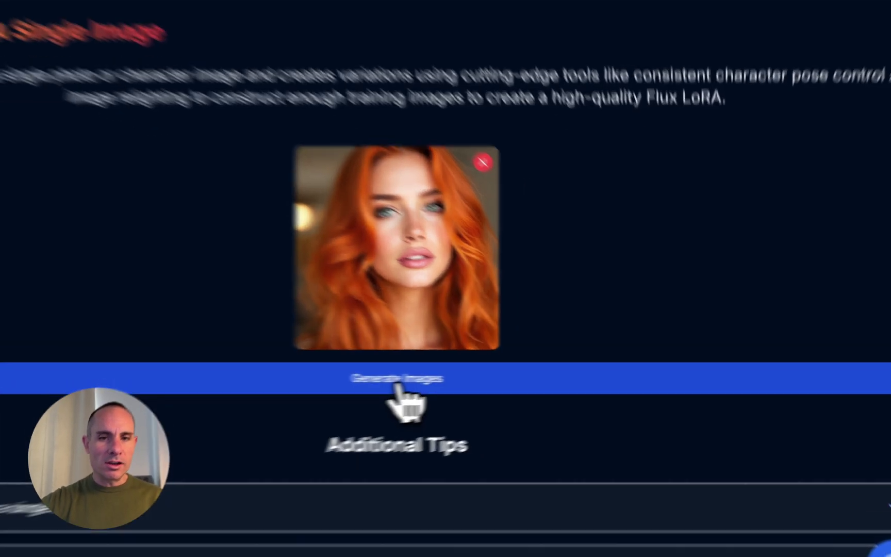
Generate the relit and re-posed training variations from the uploaded portrait.
{"action": "left_click", "coordinate": [470, 380]}
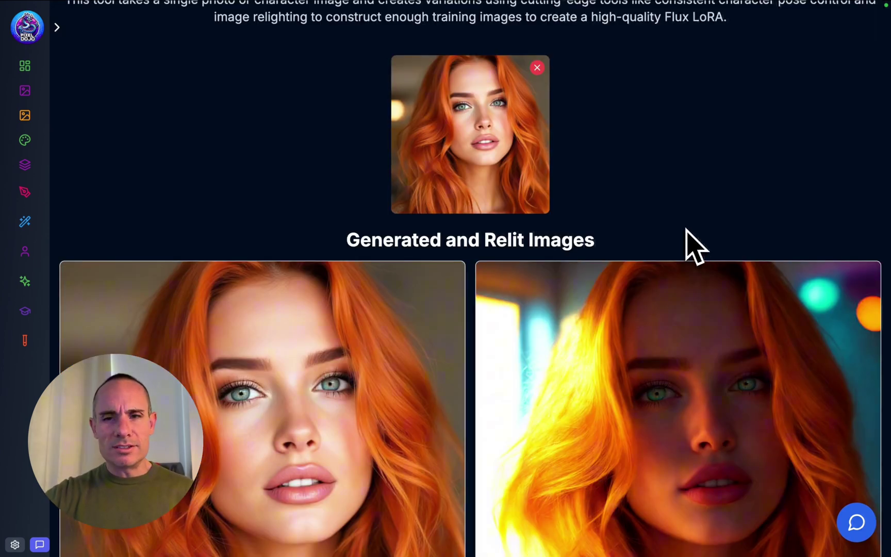
{"action": "scroll", "coordinate": [691, 242], "scroll_direction": "down", "scroll_amount": 4}
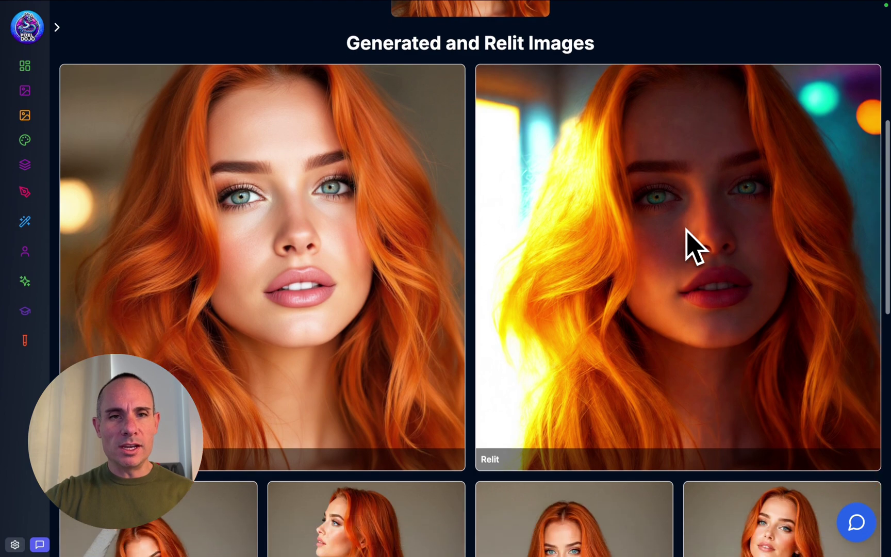
{"action": "scroll", "coordinate": [691, 243], "scroll_direction": "down", "scroll_amount": 5}
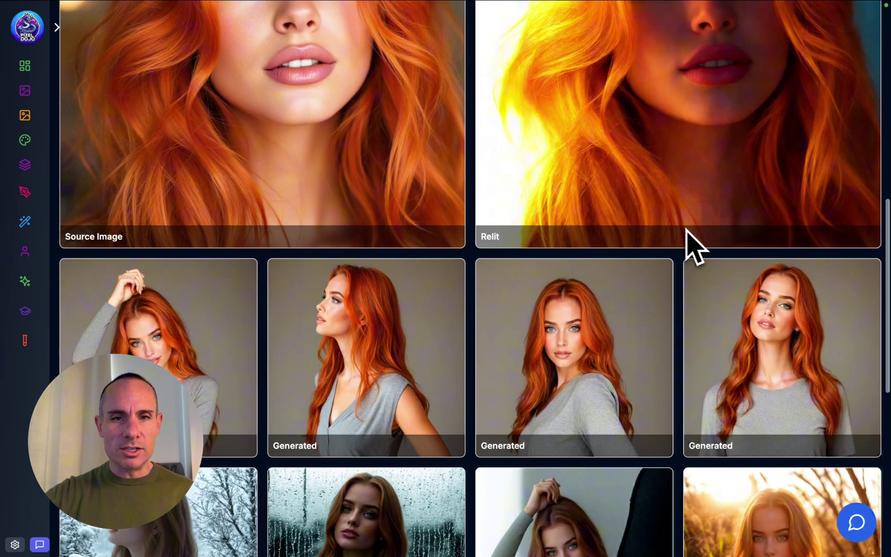
{"action": "scroll", "coordinate": [694, 247], "scroll_direction": "down", "scroll_amount": 1}
{"action": "scroll", "coordinate": [694, 247], "scroll_direction": "down", "scroll_amount": 3}
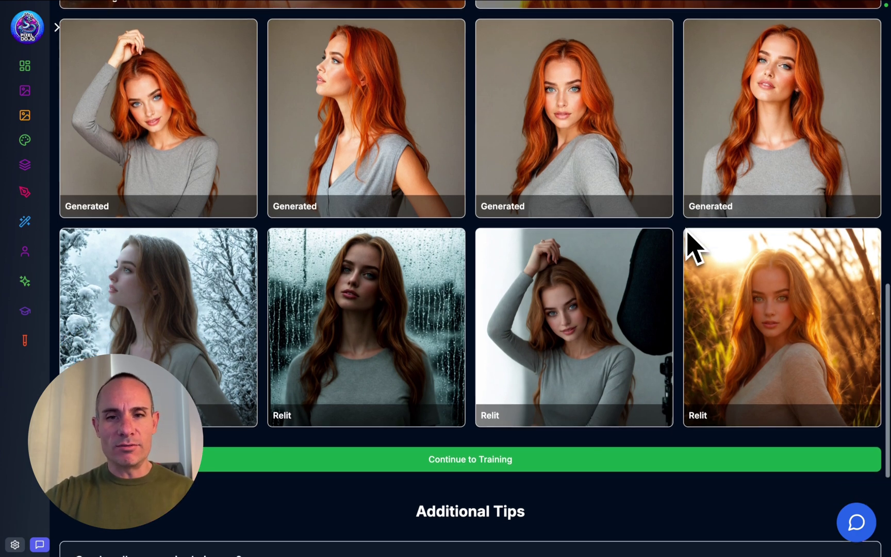
{"action": "scroll", "coordinate": [694, 247], "scroll_direction": "down", "scroll_amount": 1}
{"action": "scroll", "coordinate": [693, 247], "scroll_direction": "up", "scroll_amount": 4}
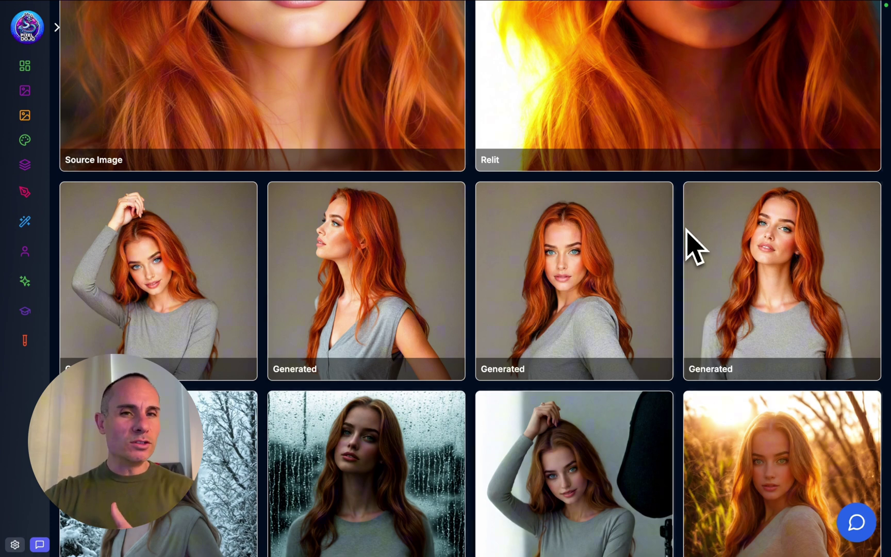
{"action": "scroll", "coordinate": [687, 231], "scroll_direction": "down", "scroll_amount": 3}
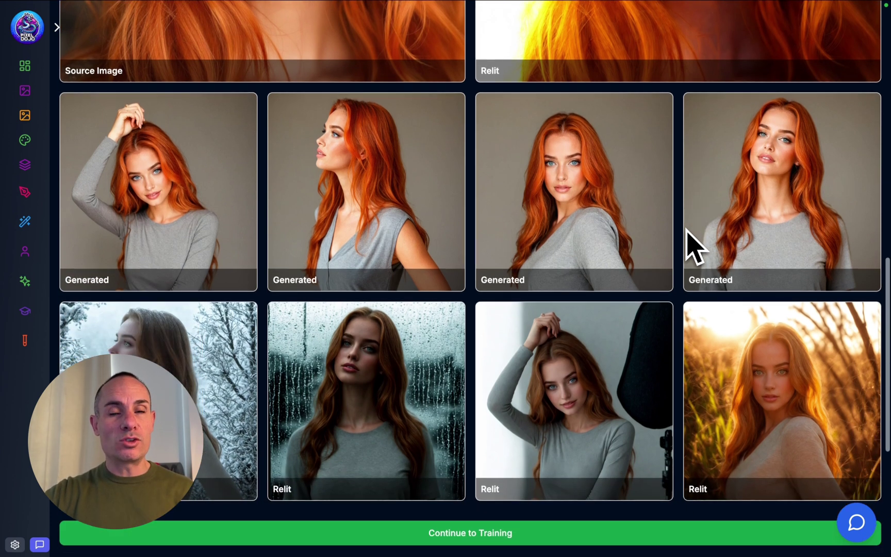
{"action": "scroll", "coordinate": [689, 243], "scroll_direction": "down", "scroll_amount": 10}
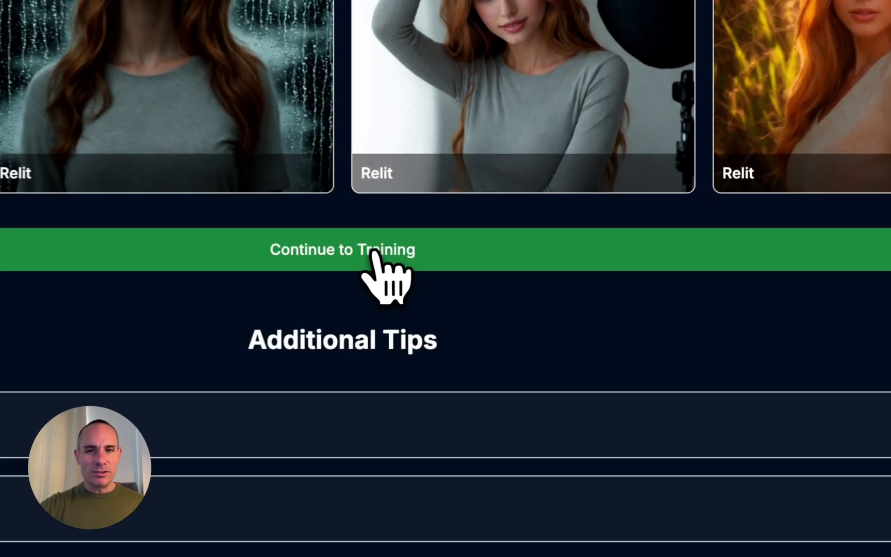
Continue to training and set the trigger word to TOKORNGEHRSNGLIMG.
{"action": "left_click", "coordinate": [493, 241]}
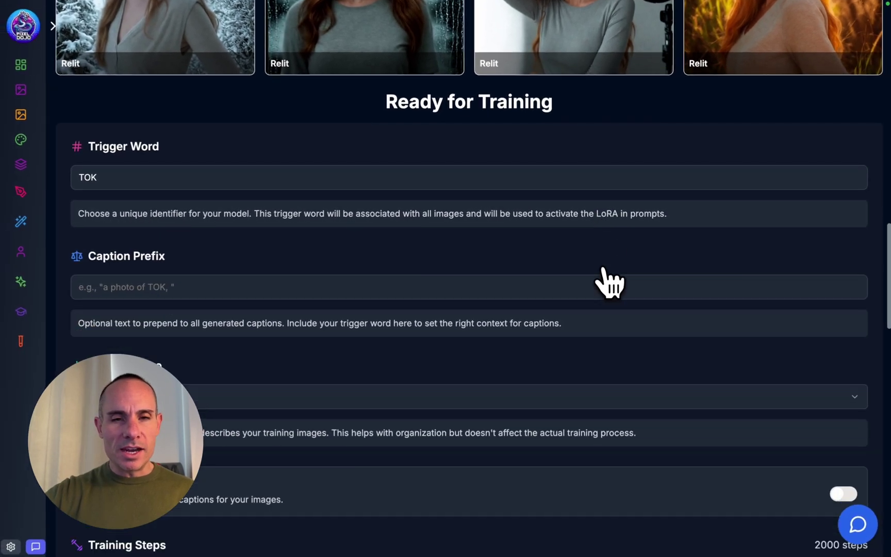
{"action": "scroll", "coordinate": [606, 276], "scroll_direction": "down", "scroll_amount": 2}
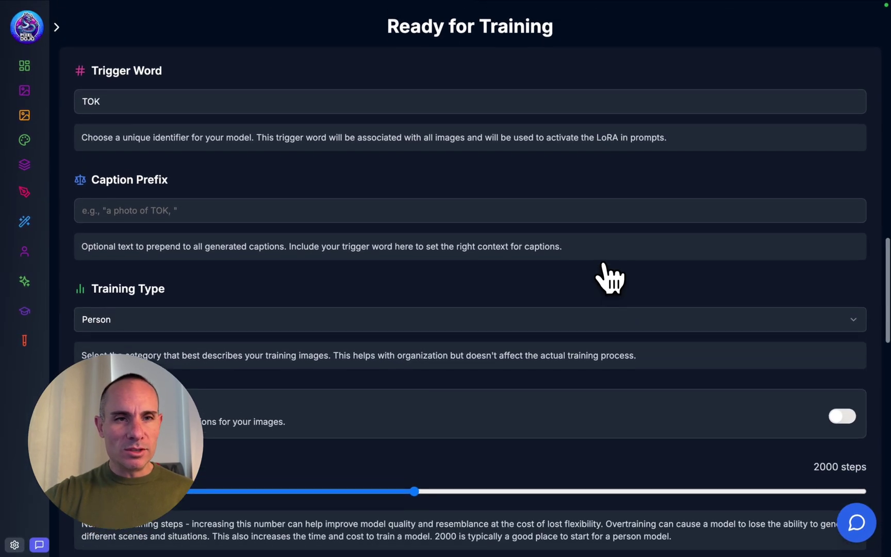
{"action": "left_click", "coordinate": [120, 117]}
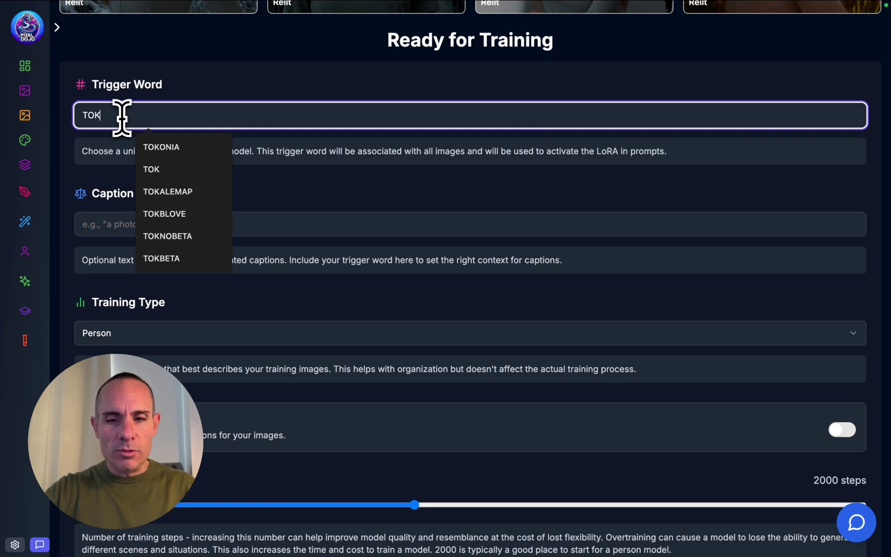
{"action": "type", "text": "ORNGEHRSNGLIMG"}
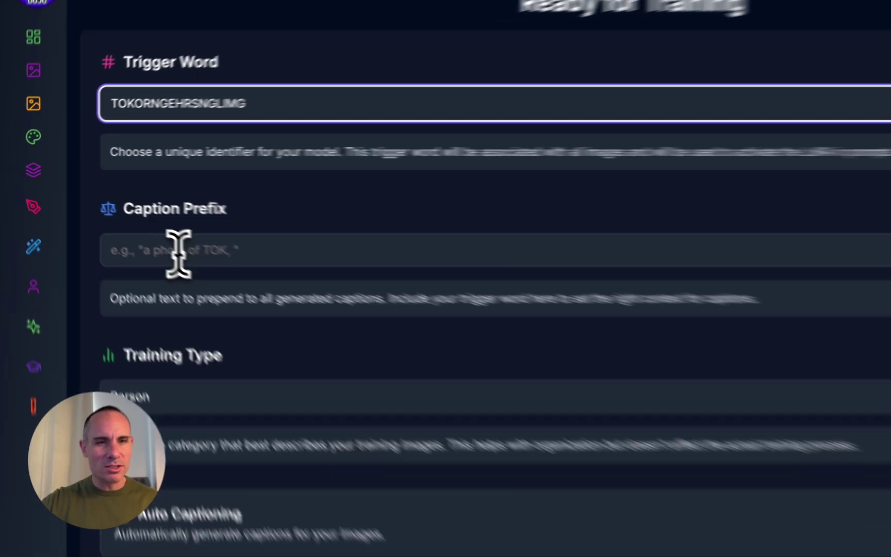
{"action": "left_click", "coordinate": [178, 252]}
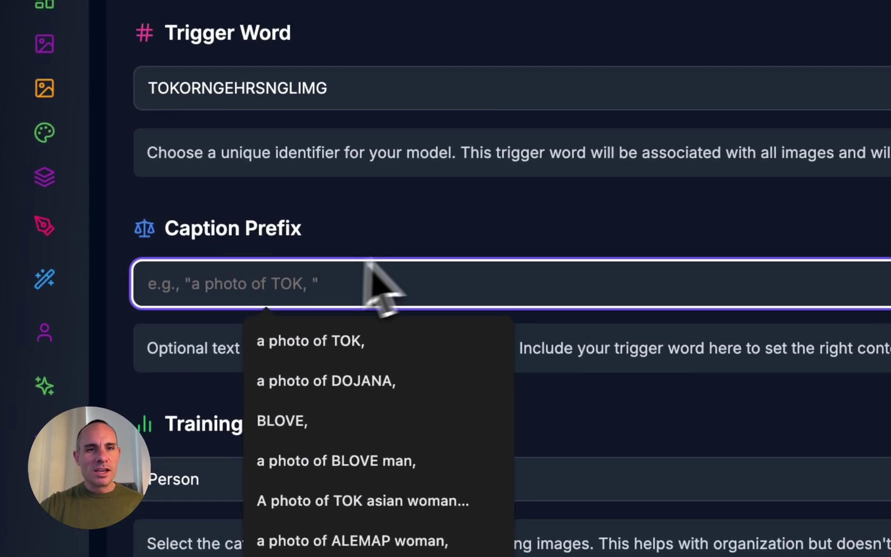
{"action": "left_click", "coordinate": [316, 221]}
Raise Training Steps to about 3000 and start training the LoRA.
{"action": "scroll", "coordinate": [423, 247], "scroll_direction": "down", "scroll_amount": 5}
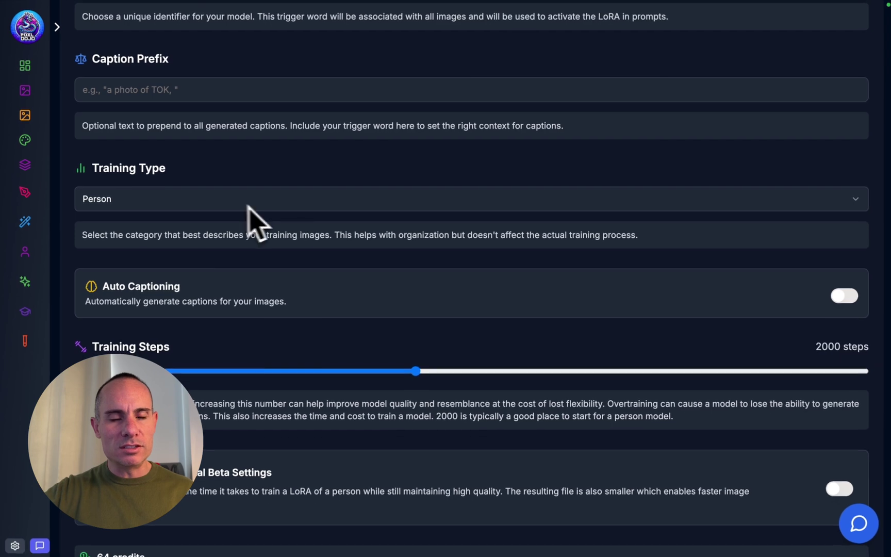
{"action": "scroll", "coordinate": [361, 225], "scroll_direction": "down", "scroll_amount": 3}
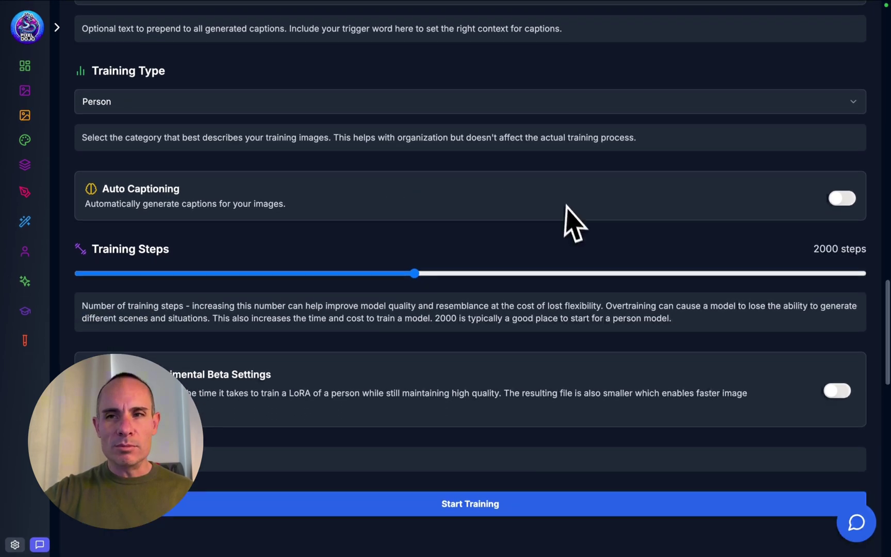
{"action": "scroll", "coordinate": [444, 242], "scroll_direction": "down", "scroll_amount": 2}
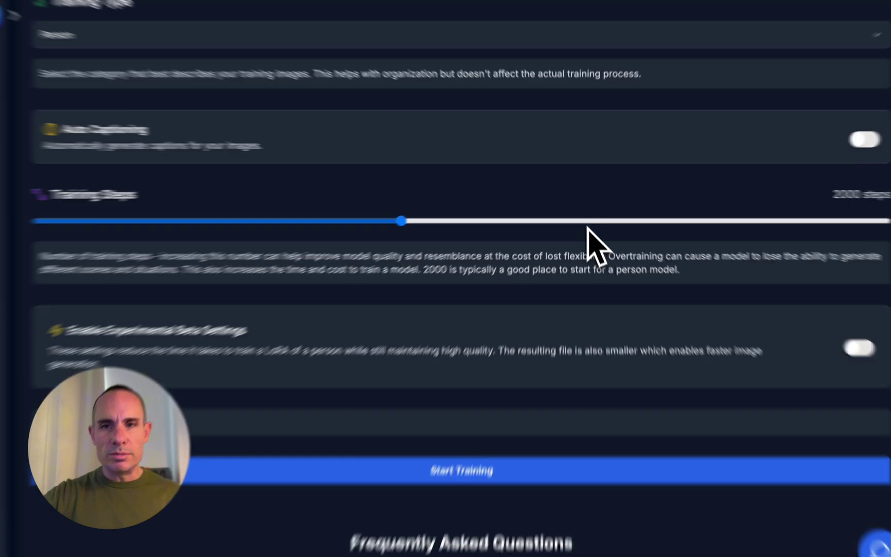
{"action": "left_click", "coordinate": [587, 218]}
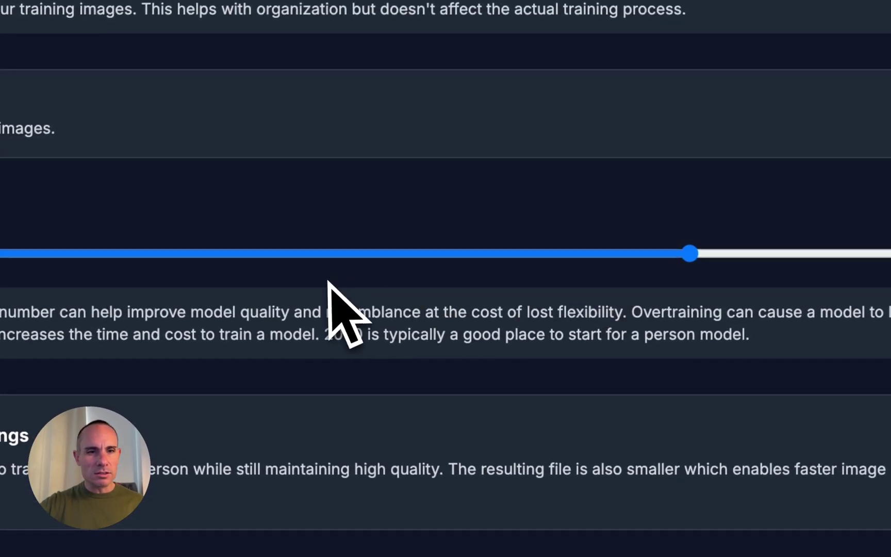
{"action": "scroll", "coordinate": [342, 312], "scroll_direction": "down", "scroll_amount": 6}
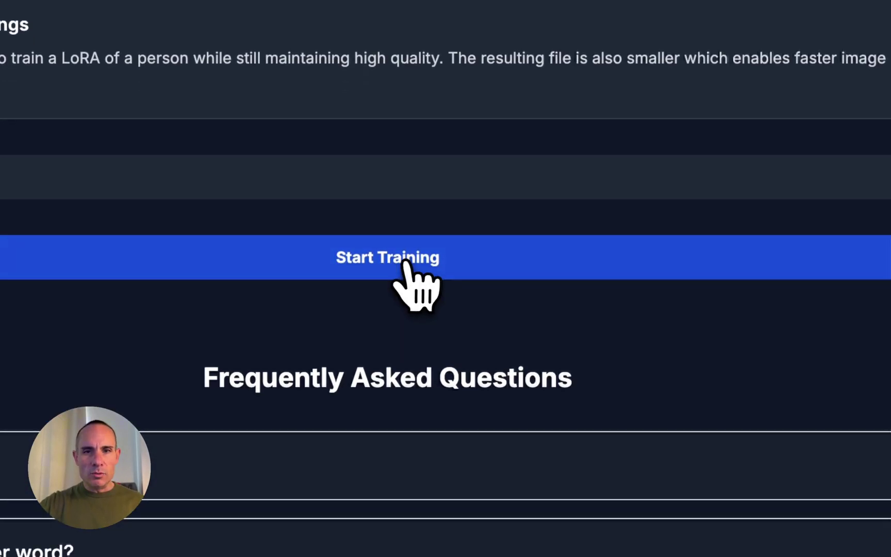
{"action": "left_click", "coordinate": [400, 262]}
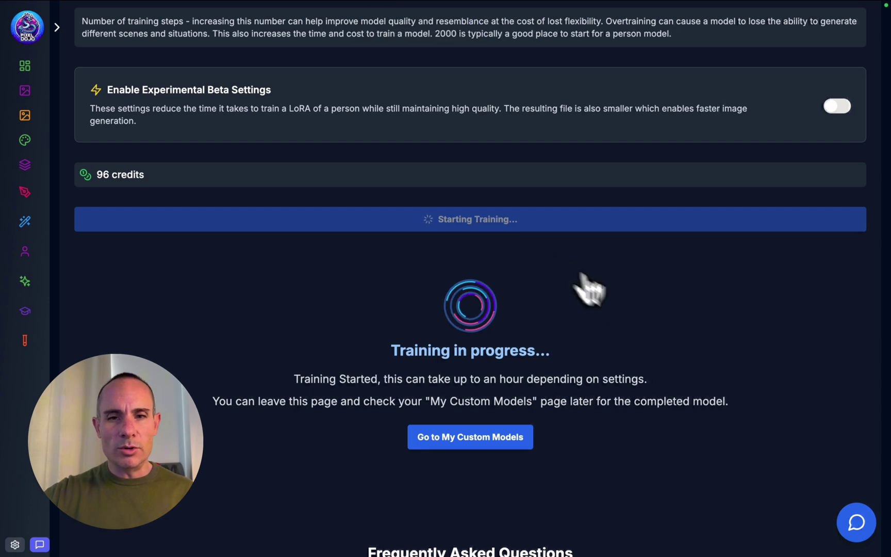
{"action": "scroll", "coordinate": [630, 313], "scroll_direction": "down", "scroll_amount": 3}
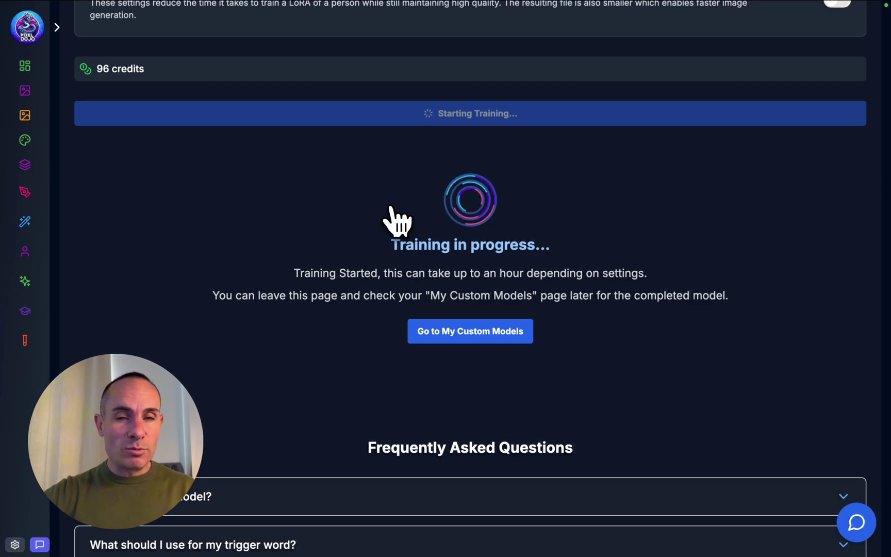
{"action": "scroll", "coordinate": [394, 237], "scroll_direction": "up", "scroll_amount": 15}
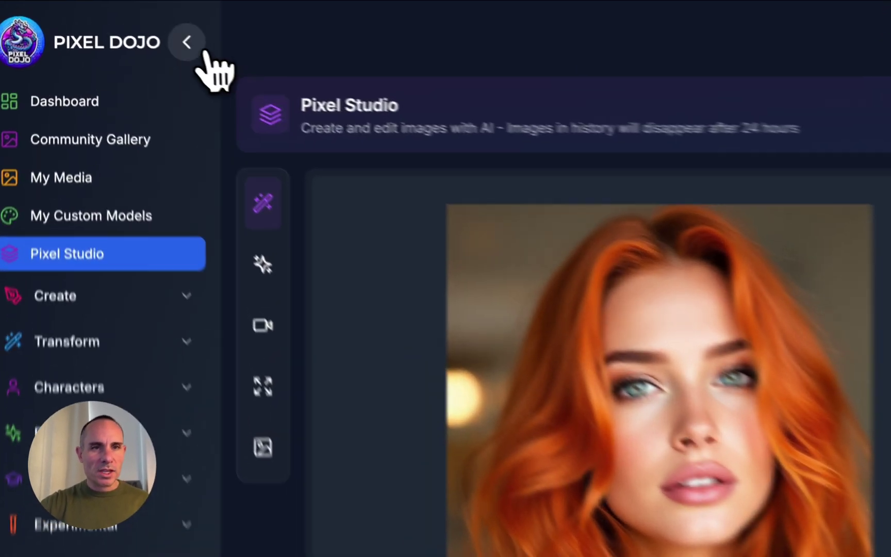
Collapse the sidebar and switch the generation model to Flux Pro 1.1 Ultra.
{"action": "left_click", "coordinate": [136, 27]}
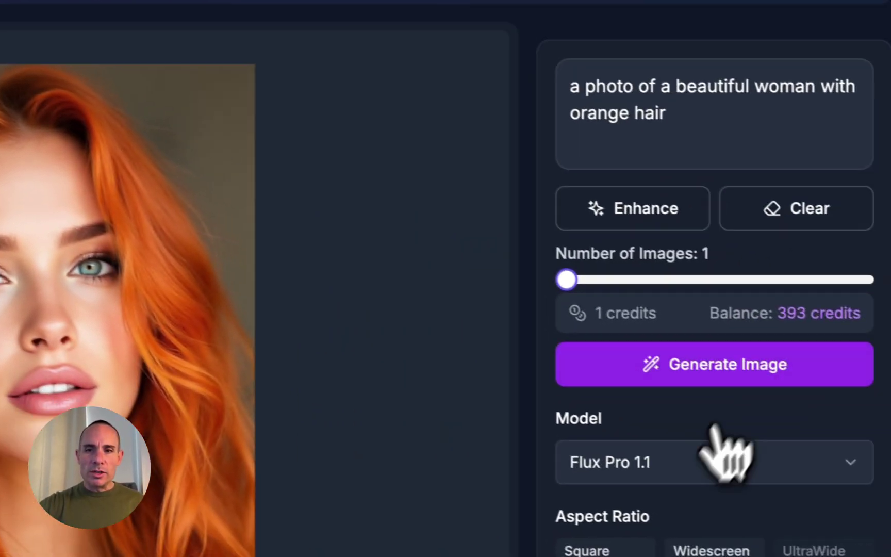
{"action": "left_click", "coordinate": [854, 519]}
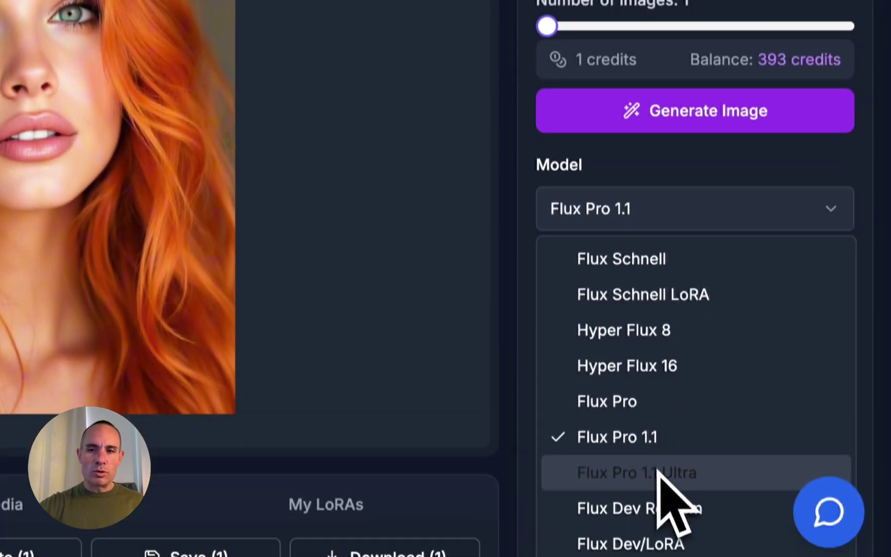
{"action": "left_click", "coordinate": [658, 456]}
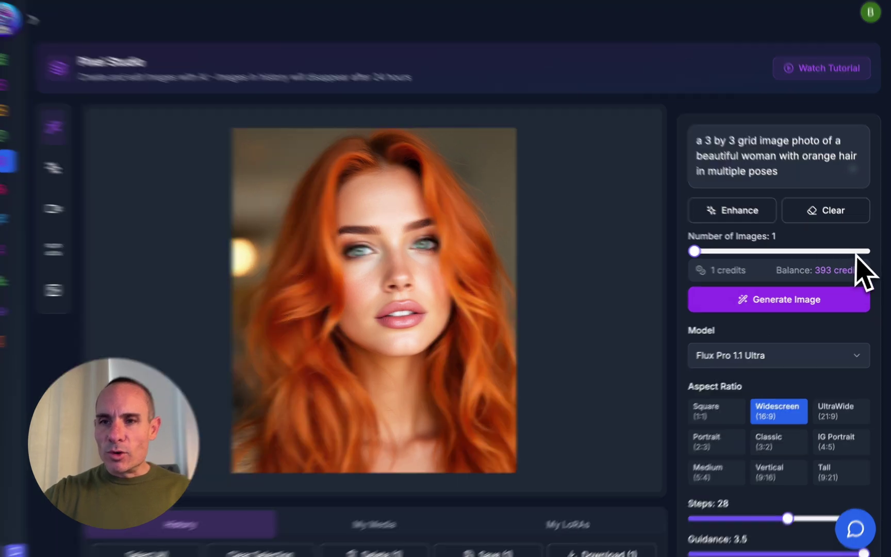
Generate four widescreen grid images, then four Square (1:1) grids from the portrait prompt.
{"action": "left_click", "coordinate": [856, 253]}
{"action": "left_click", "coordinate": [777, 302]}
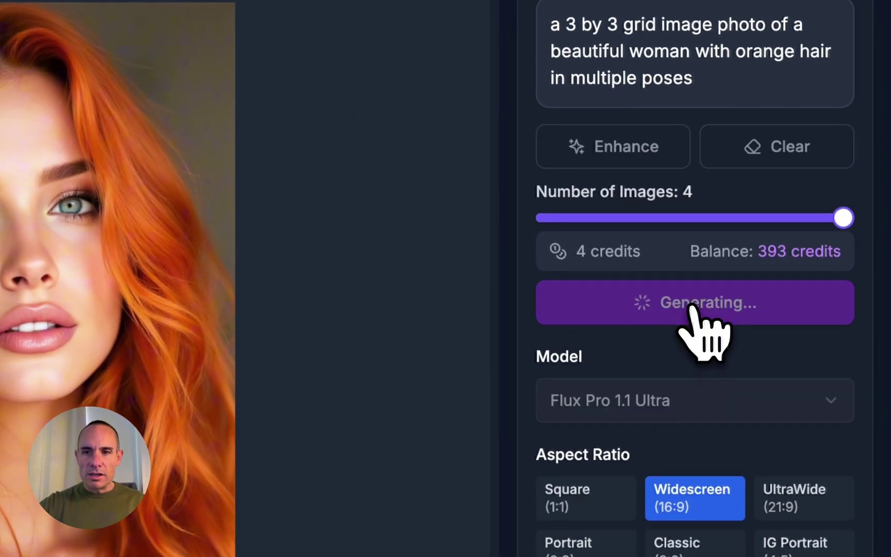
{"action": "scroll", "coordinate": [706, 369], "scroll_direction": "down", "scroll_amount": 3}
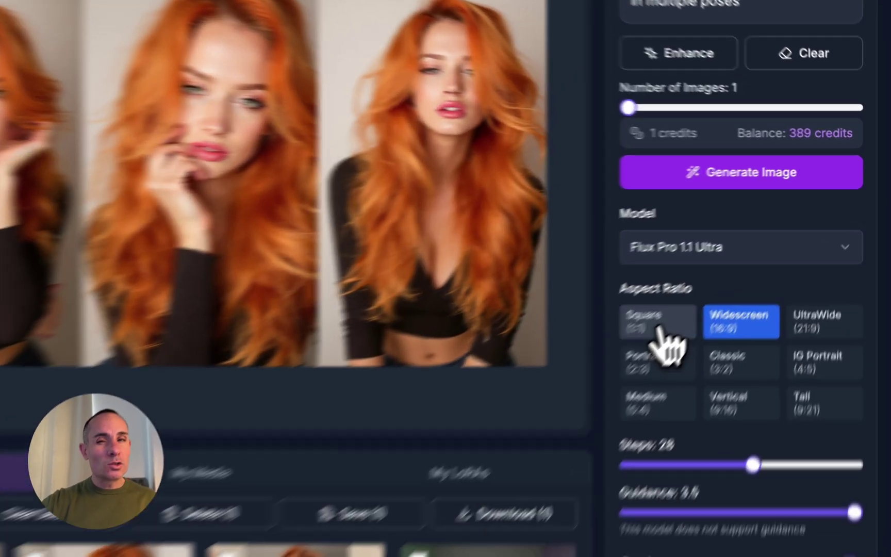
{"action": "left_click", "coordinate": [723, 280]}
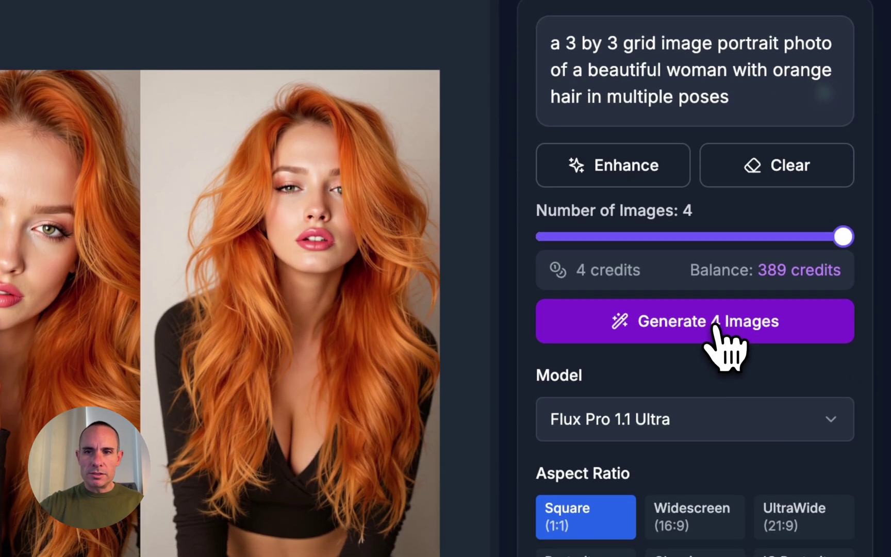
{"action": "left_click", "coordinate": [716, 325]}
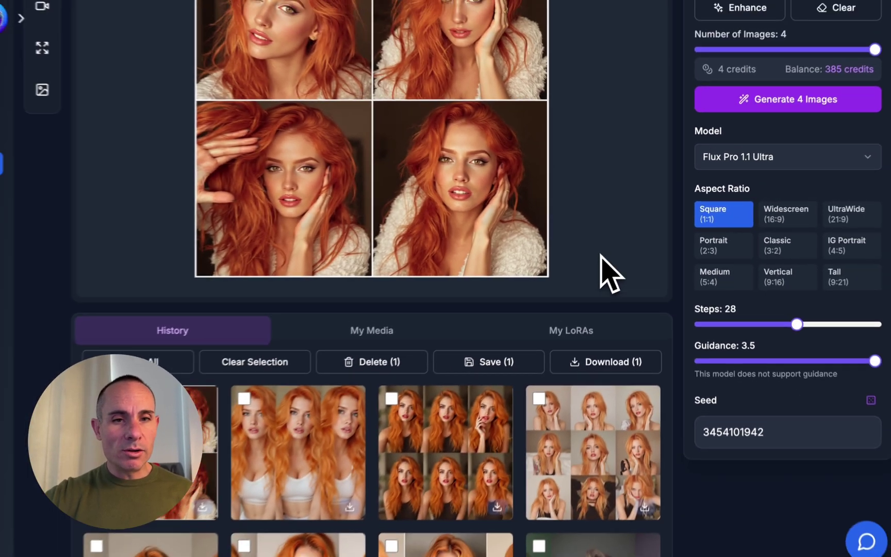
Preview the History grids, select the first and fourth 3×3 grids, and save both to My Media.
{"action": "scroll", "coordinate": [602, 255], "scroll_direction": "down", "scroll_amount": 2}
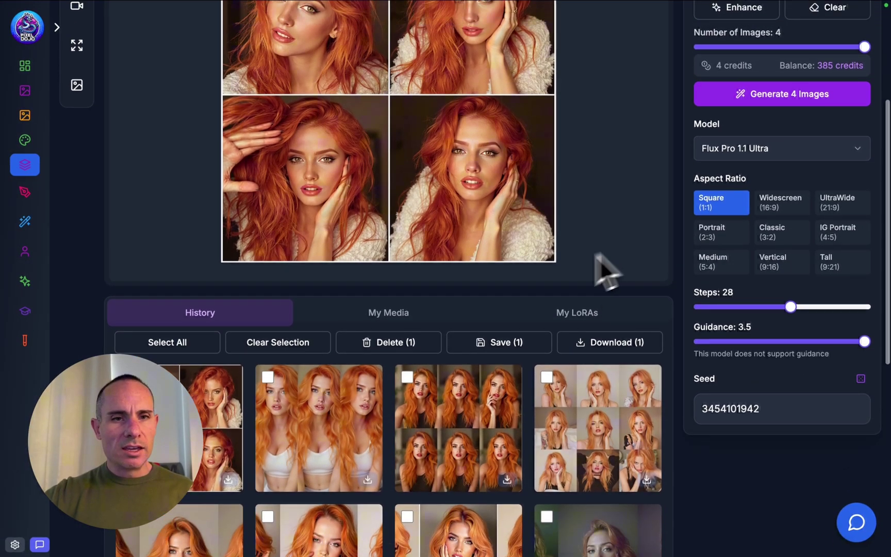
{"action": "mouse_move", "coordinate": [537, 441]}
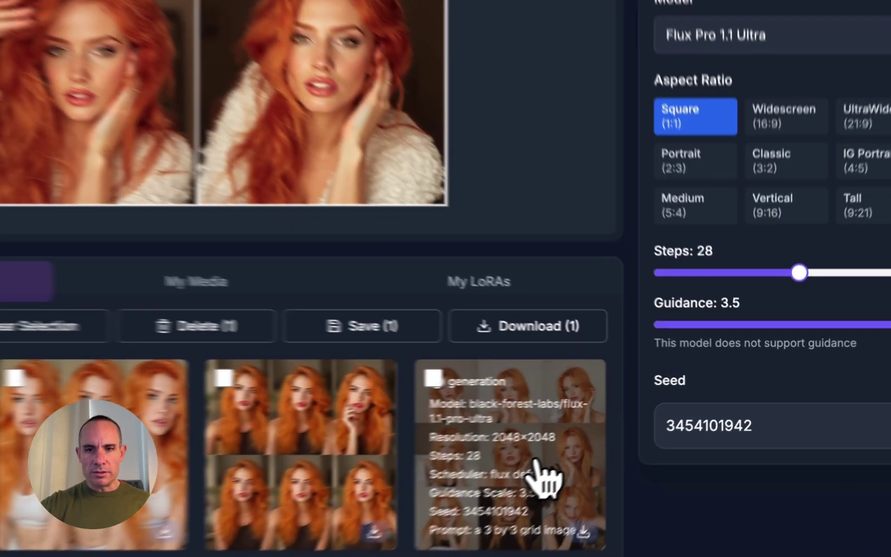
{"action": "left_click", "coordinate": [537, 465]}
{"action": "scroll", "coordinate": [557, 150], "scroll_direction": "up", "scroll_amount": 3}
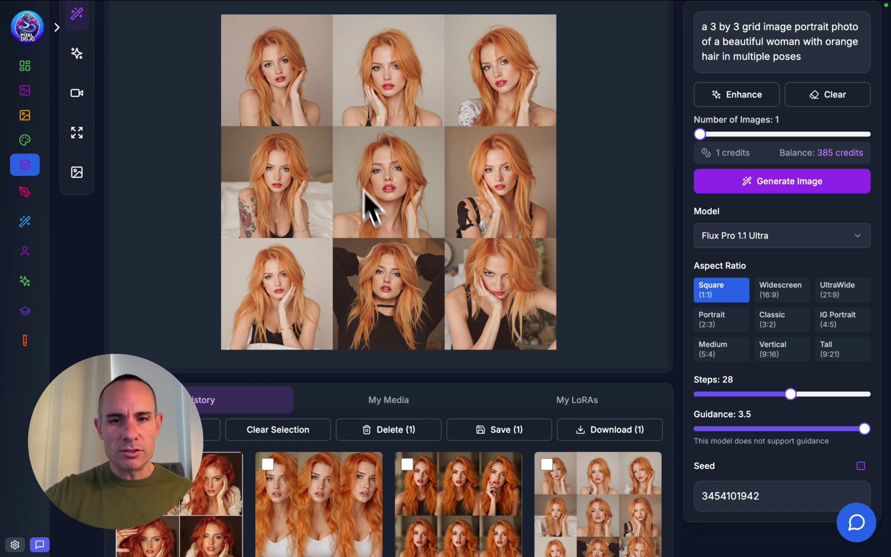
{"action": "mouse_move", "coordinate": [471, 462]}
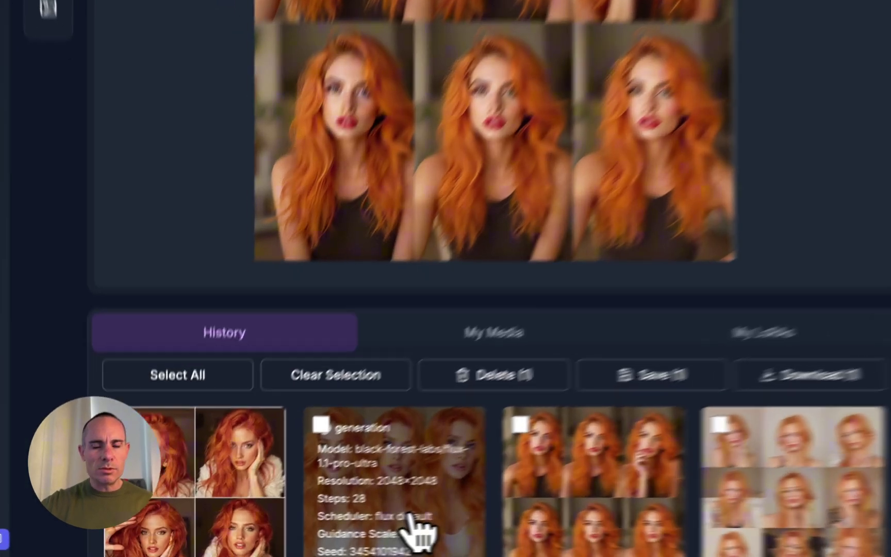
{"action": "left_click", "coordinate": [322, 543]}
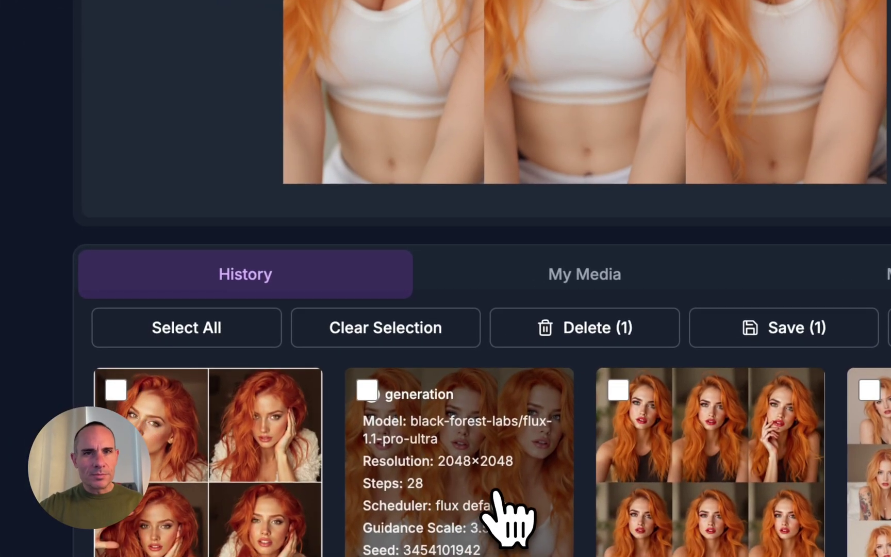
{"action": "mouse_move", "coordinate": [262, 472]}
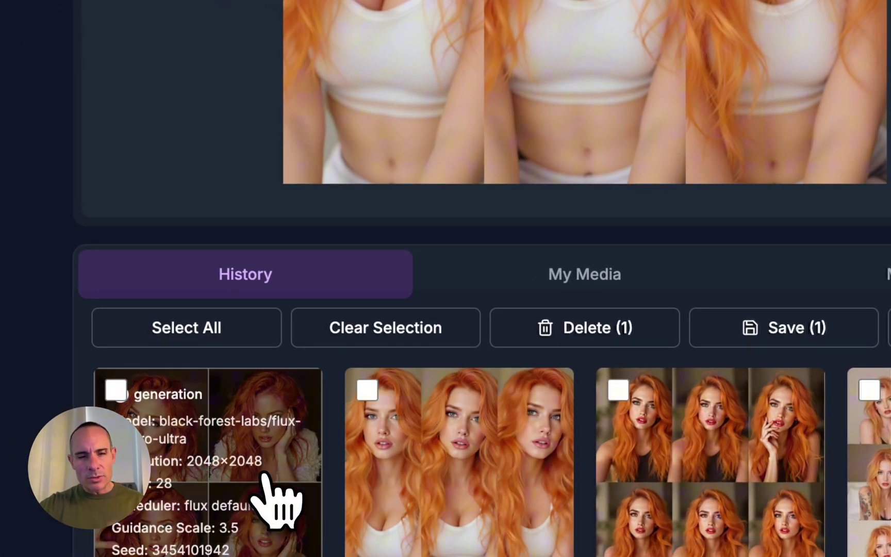
{"action": "left_click", "coordinate": [262, 472]}
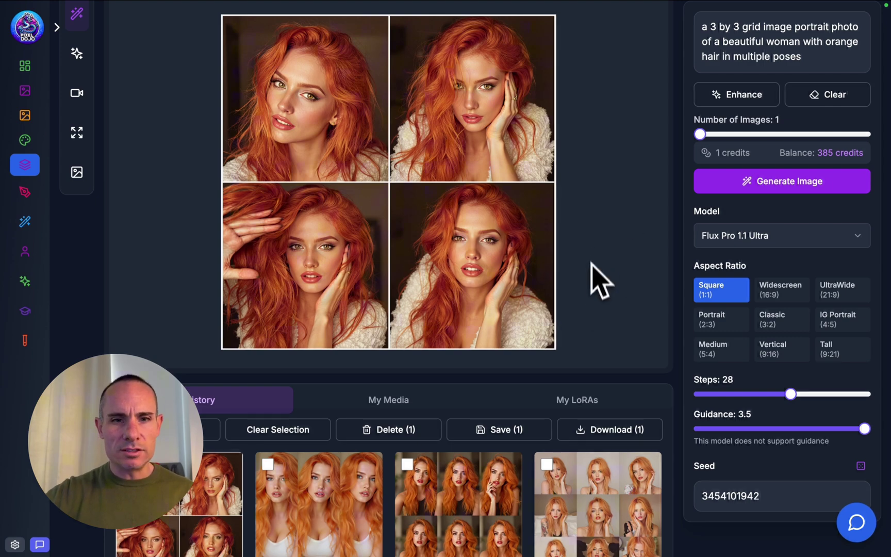
{"action": "mouse_move", "coordinate": [241, 472]}
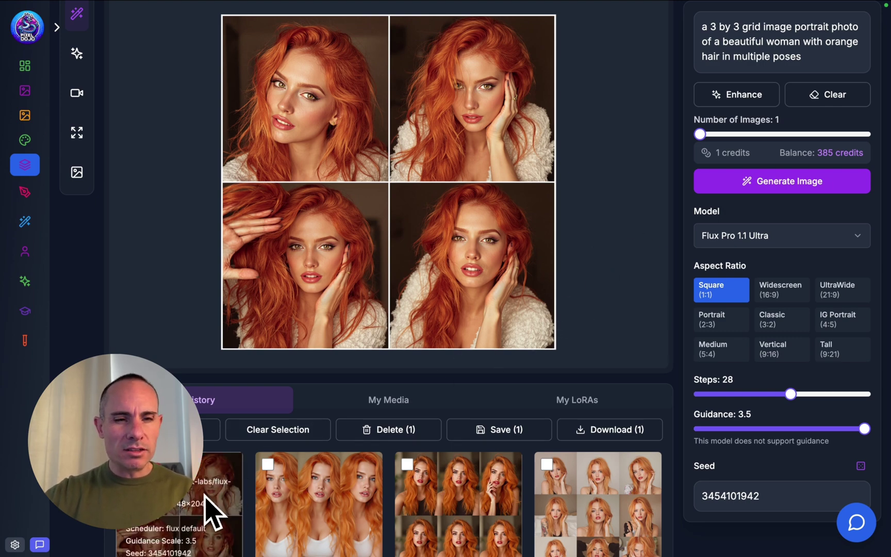
{"action": "mouse_move", "coordinate": [593, 497]}
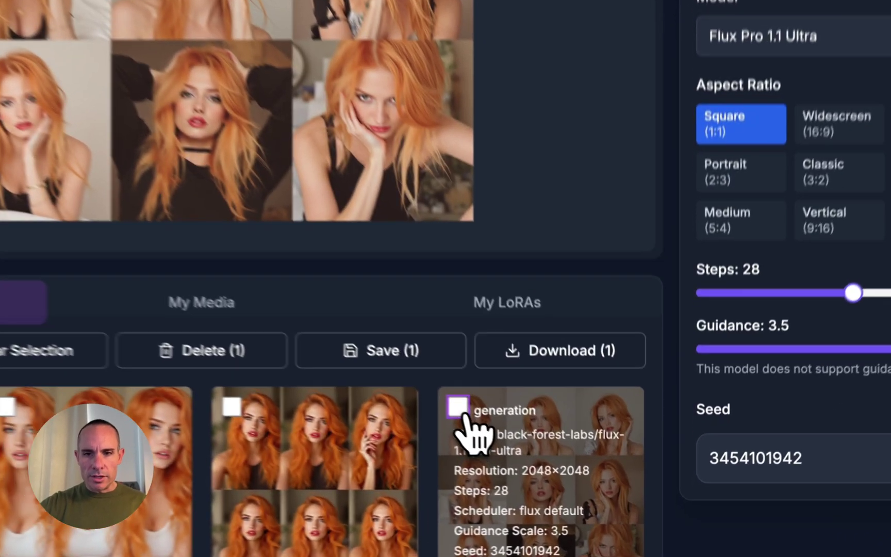
{"action": "left_click", "coordinate": [546, 465]}
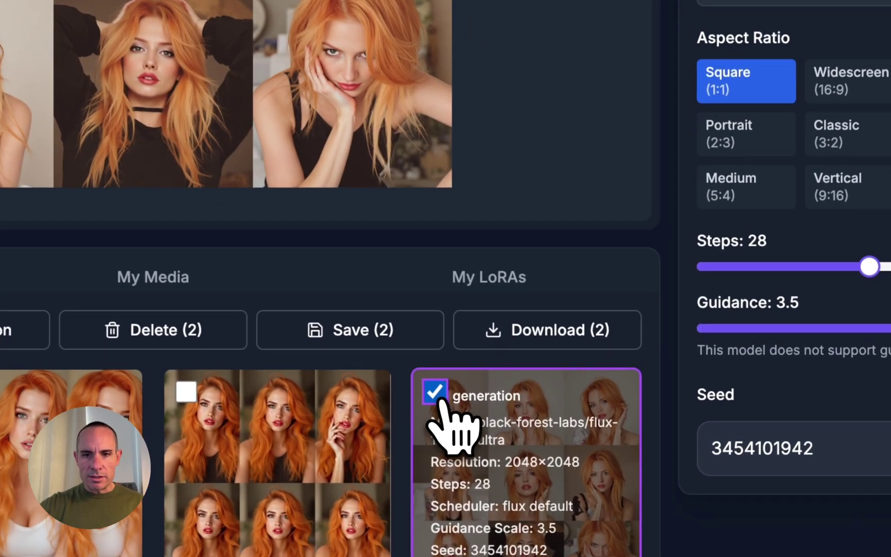
{"action": "left_click", "coordinate": [347, 341]}
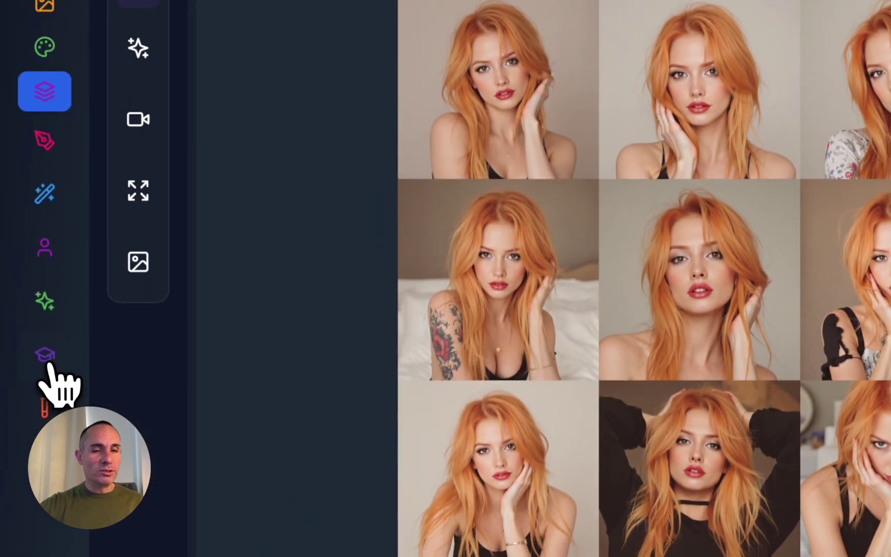
Open Train > FLUX Model Trainer and upload pixel-dojo-generation-1739794649110.png from Downloads.
{"action": "left_click", "coordinate": [46, 359]}
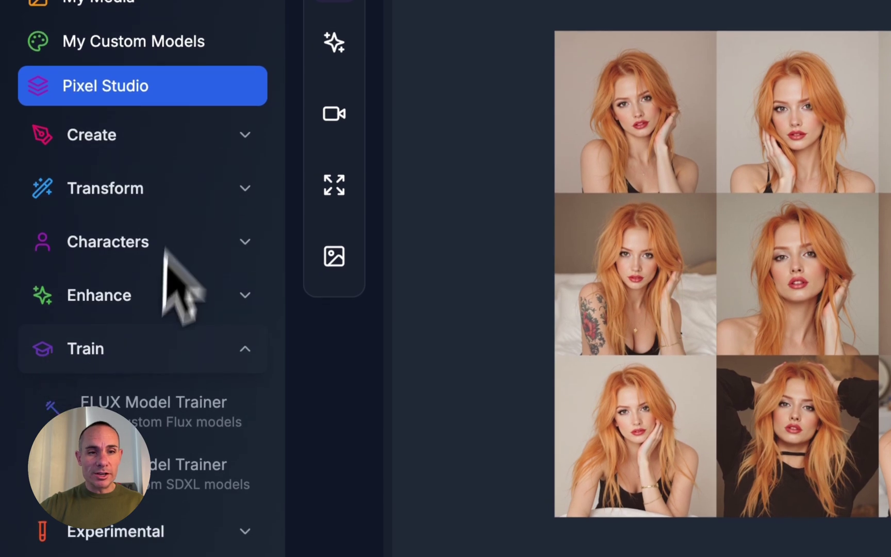
{"action": "left_click", "coordinate": [147, 402]}
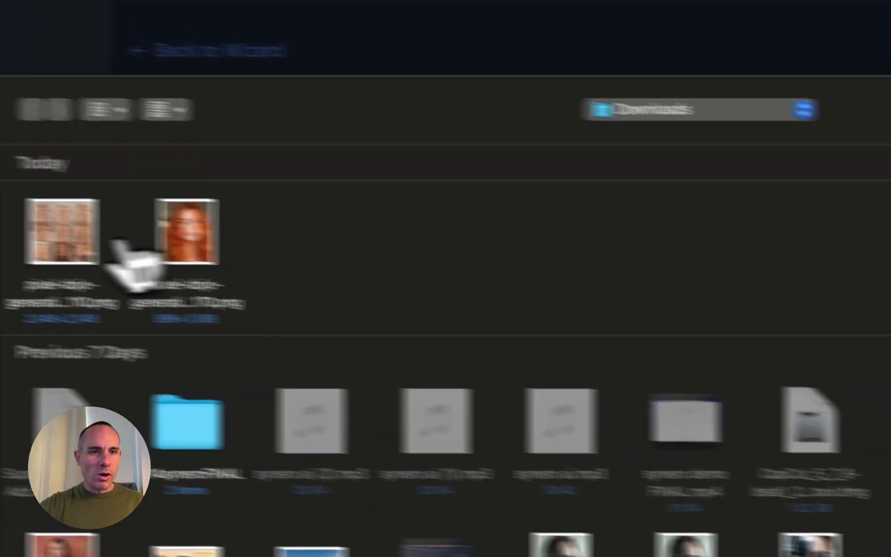
{"action": "left_click", "coordinate": [212, 281]}
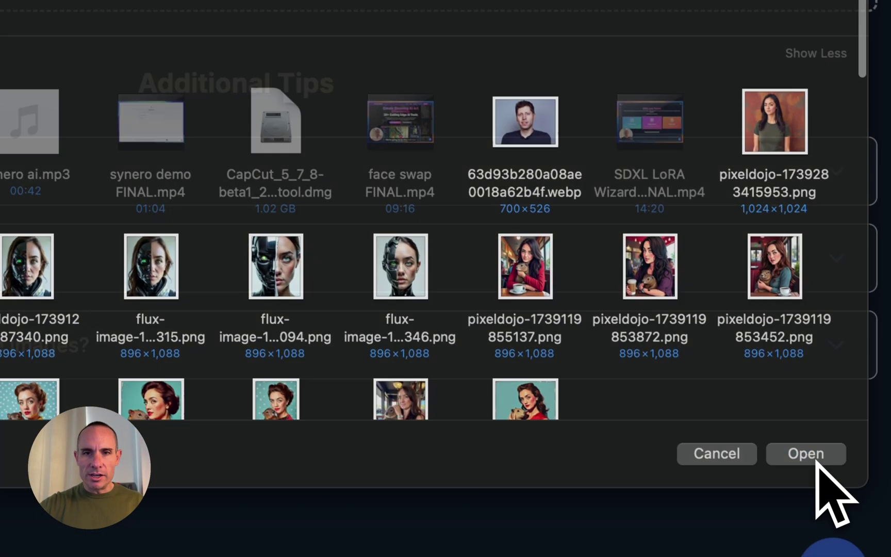
{"action": "left_click", "coordinate": [841, 497]}
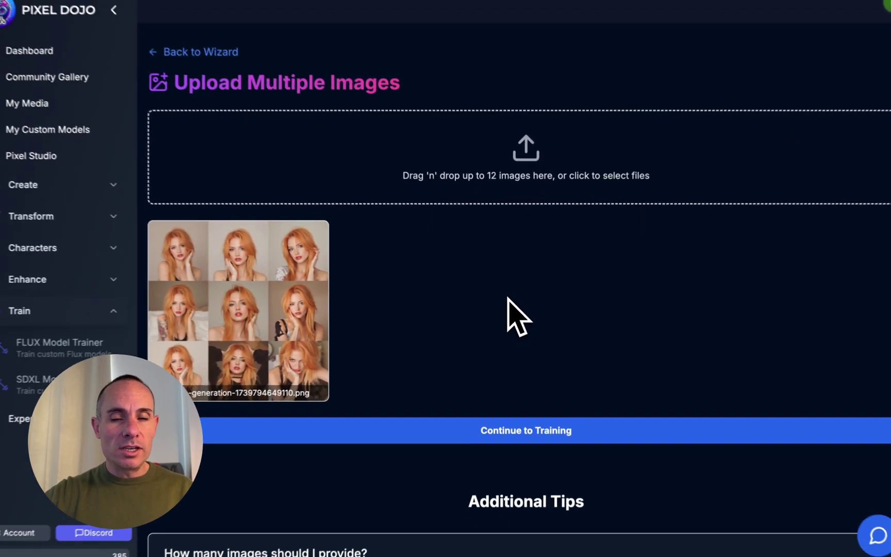
{"action": "scroll", "coordinate": [509, 304], "scroll_direction": "down", "scroll_amount": 2}
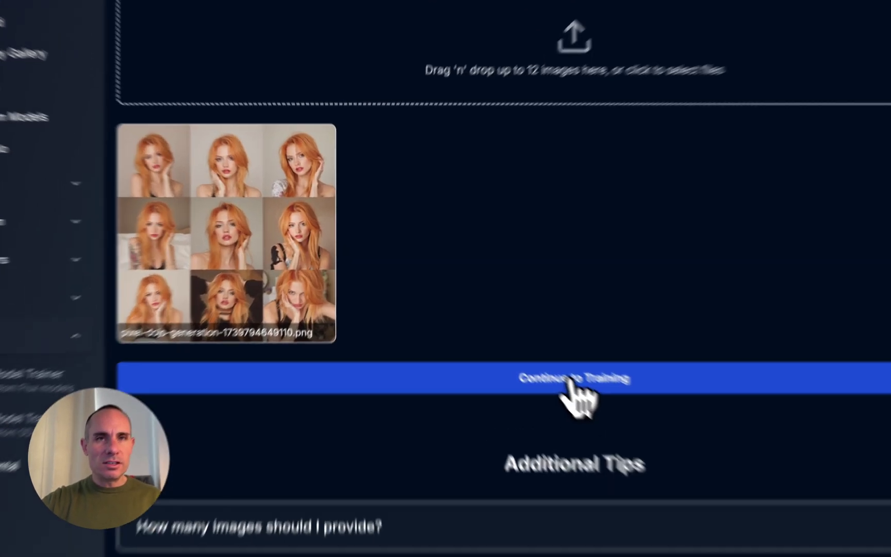
Start training the grid-image person LoRA at 2000 steps with trigger word TOKGRIDIMGORNGEHR.
{"action": "left_click", "coordinate": [523, 344]}
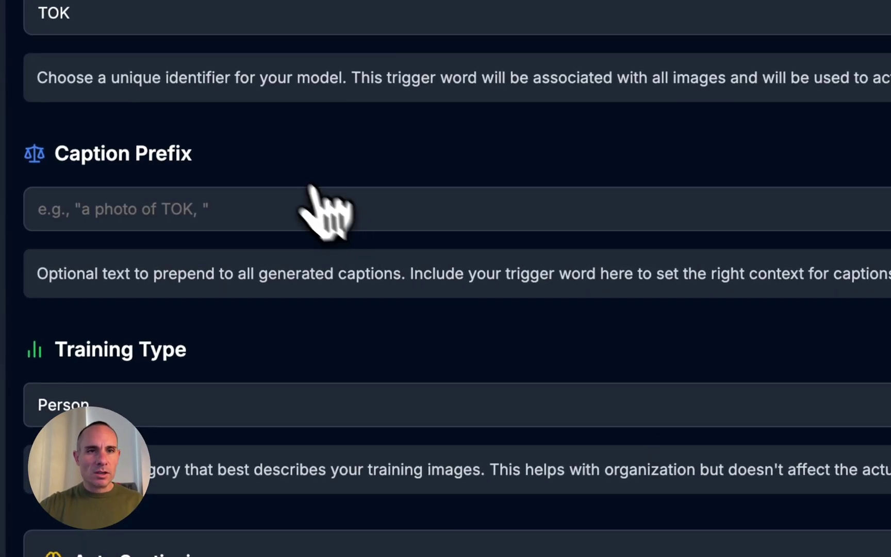
{"action": "left_click", "coordinate": [107, 13]}
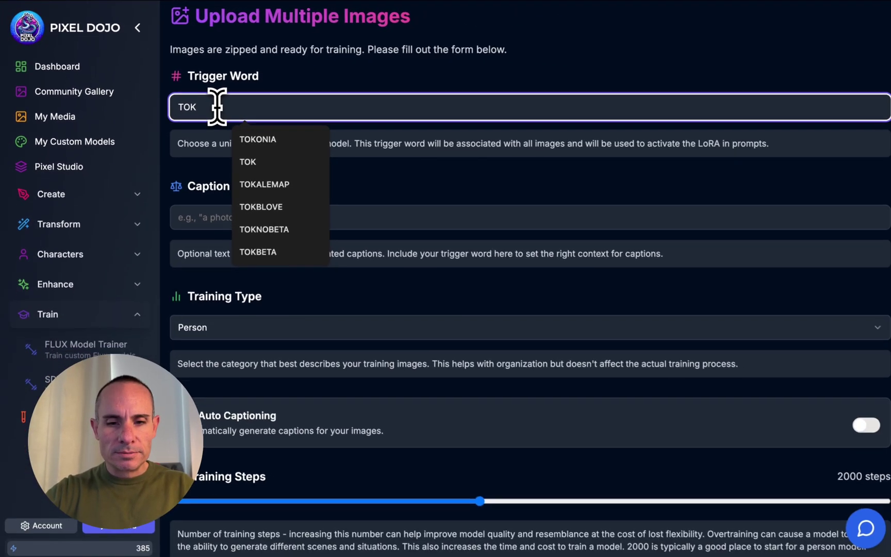
{"action": "type", "text": "RIDIMGORNGEHR"}
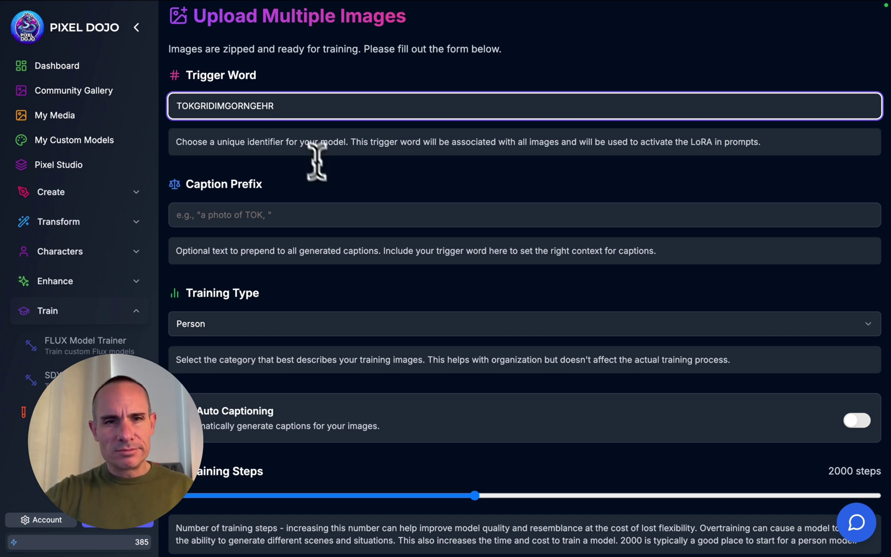
{"action": "scroll", "coordinate": [384, 352], "scroll_direction": "down", "scroll_amount": 5}
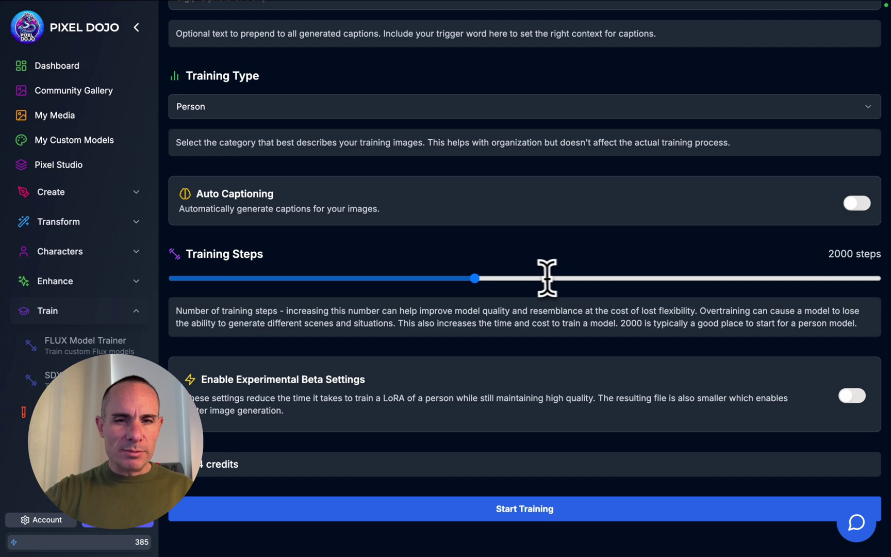
{"action": "scroll", "coordinate": [541, 360], "scroll_direction": "down", "scroll_amount": 5}
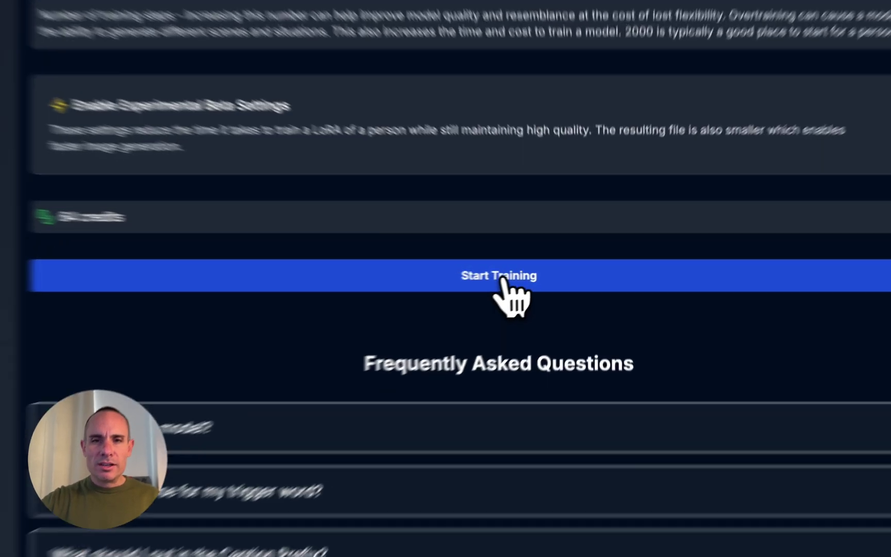
{"action": "left_click", "coordinate": [532, 276]}
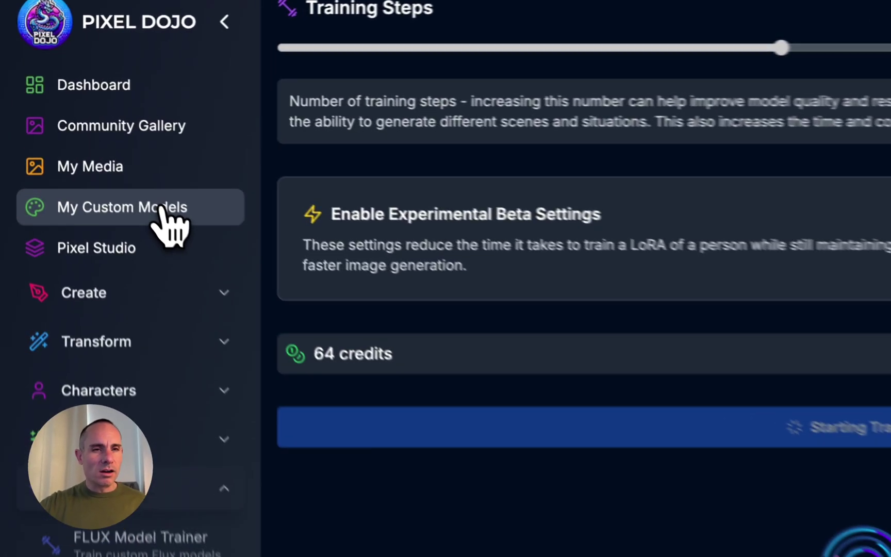
In My Custom Models, open the middle Unnamed Lora card's edit form at Model Name.
{"action": "left_click", "coordinate": [103, 144]}
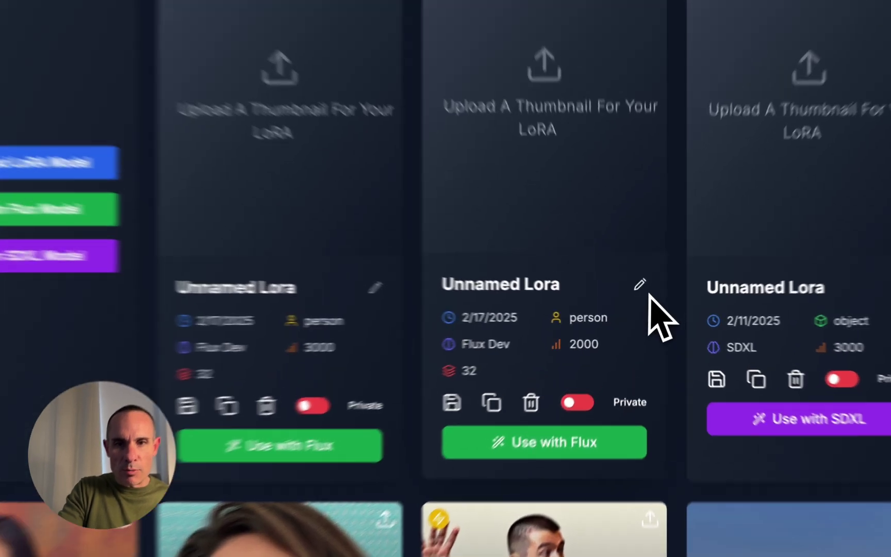
{"action": "left_click", "coordinate": [639, 295]}
{"action": "left_click", "coordinate": [567, 294]}
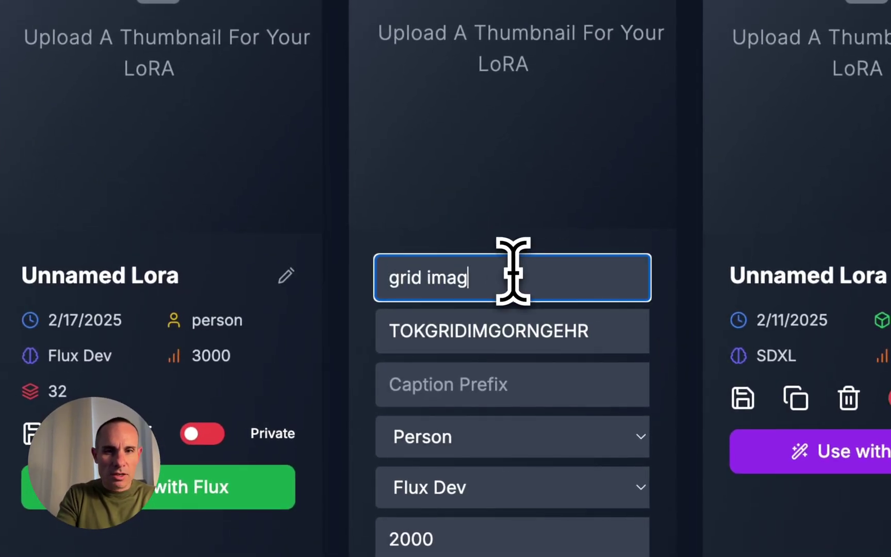
Save the 2000-step LoRA's model name as 'grid image'.
{"action": "type", "text": "grid image"}
{"action": "scroll", "coordinate": [488, 388], "scroll_direction": "down", "scroll_amount": 12}
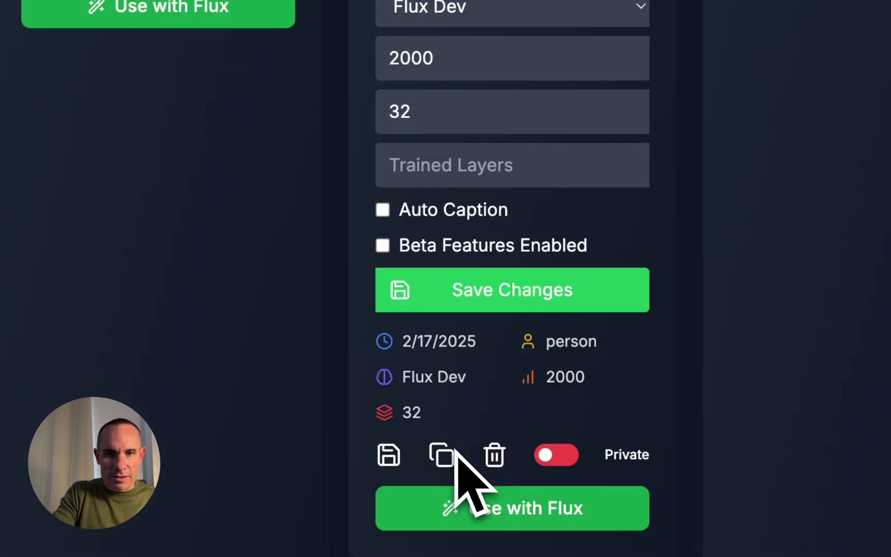
{"action": "left_click", "coordinate": [512, 134]}
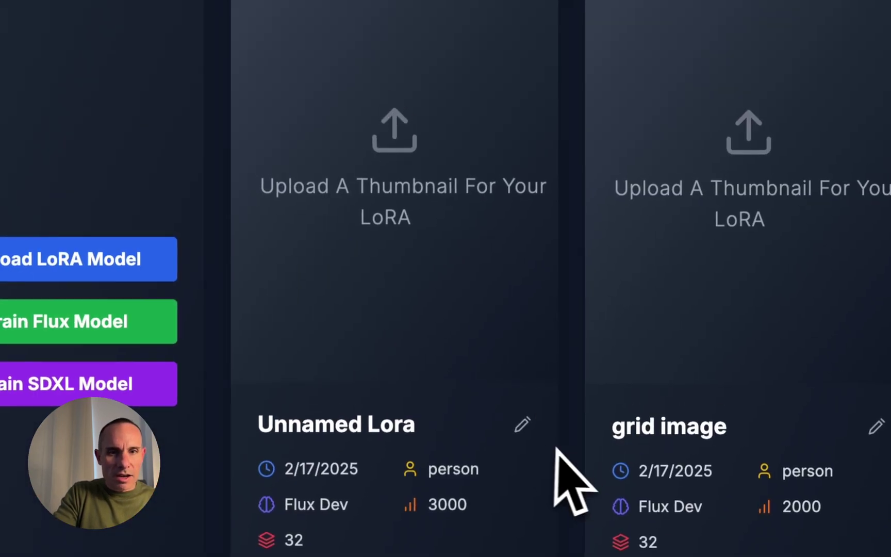
Rename the other Unnamed Lora to 'single image' and save the change.
{"action": "left_click", "coordinate": [522, 425]}
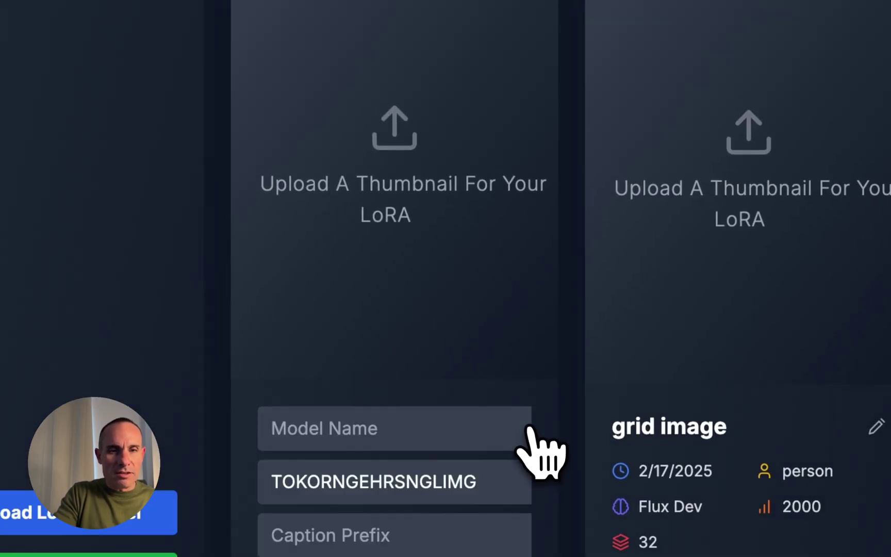
{"action": "left_click", "coordinate": [353, 431]}
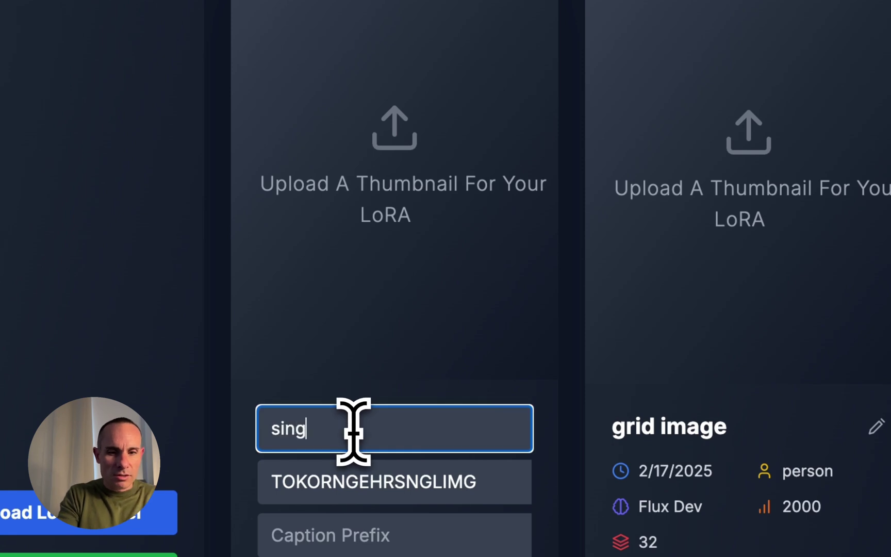
{"action": "type", "text": "single image"}
{"action": "scroll", "coordinate": [374, 448], "scroll_direction": "down", "scroll_amount": 10}
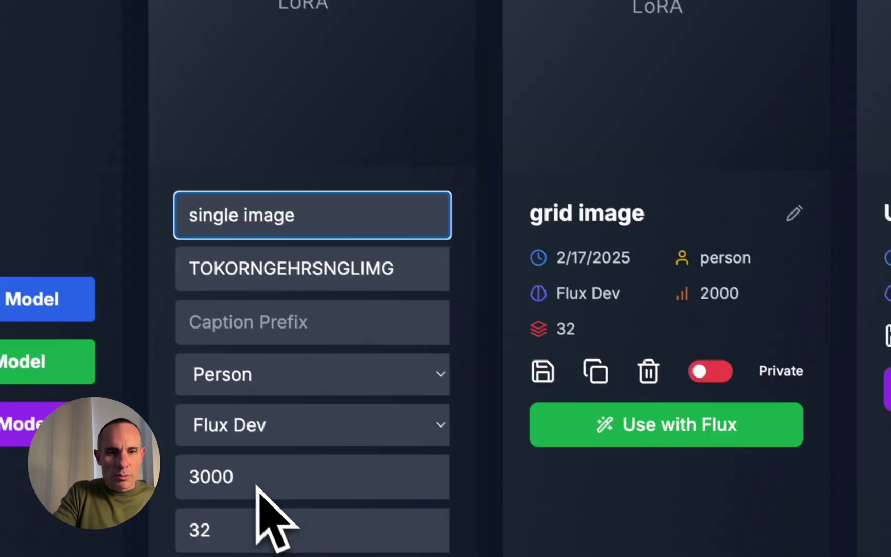
{"action": "left_click", "coordinate": [325, 244]}
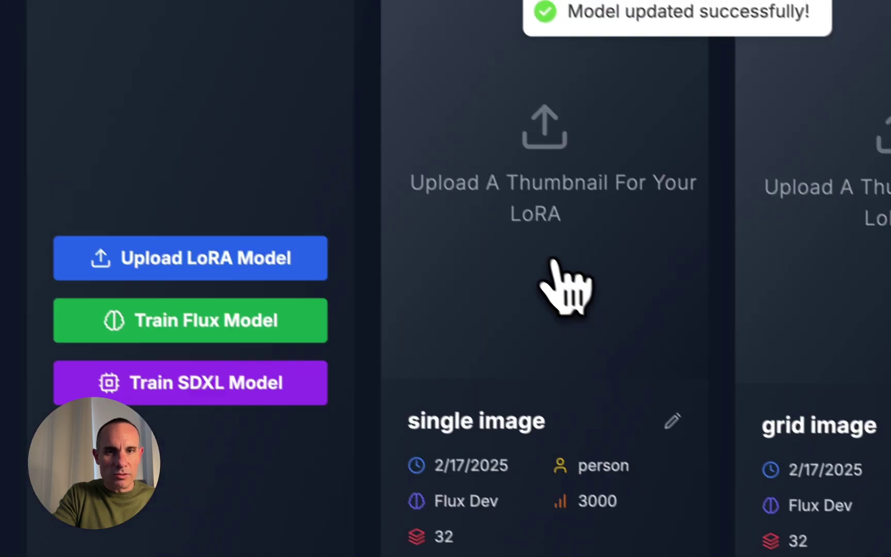
{"action": "scroll", "coordinate": [568, 289], "scroll_direction": "up", "scroll_amount": 5}
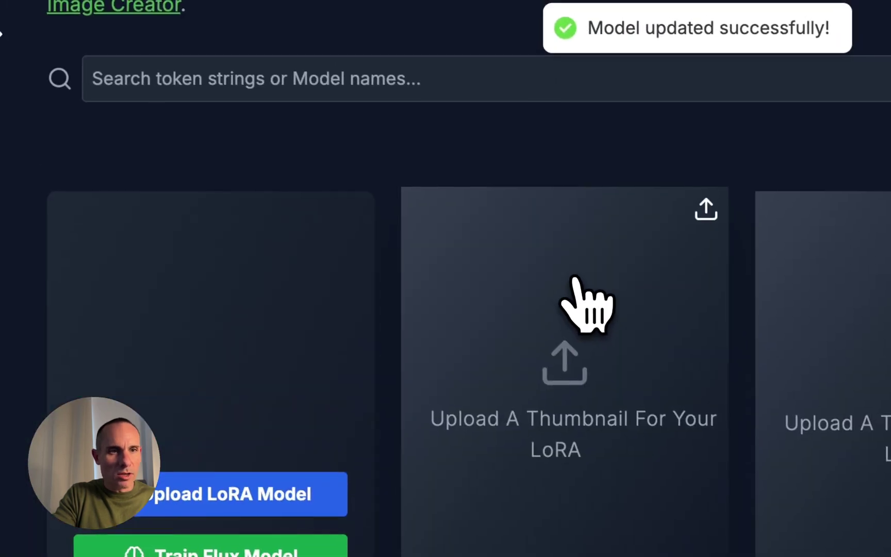
{"action": "left_click", "coordinate": [88, 56]}
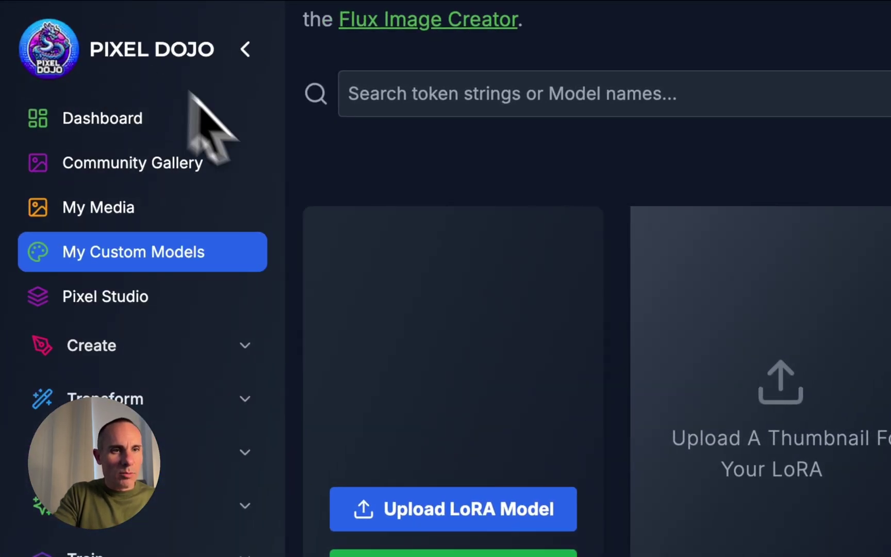
{"action": "left_click", "coordinate": [120, 312]}
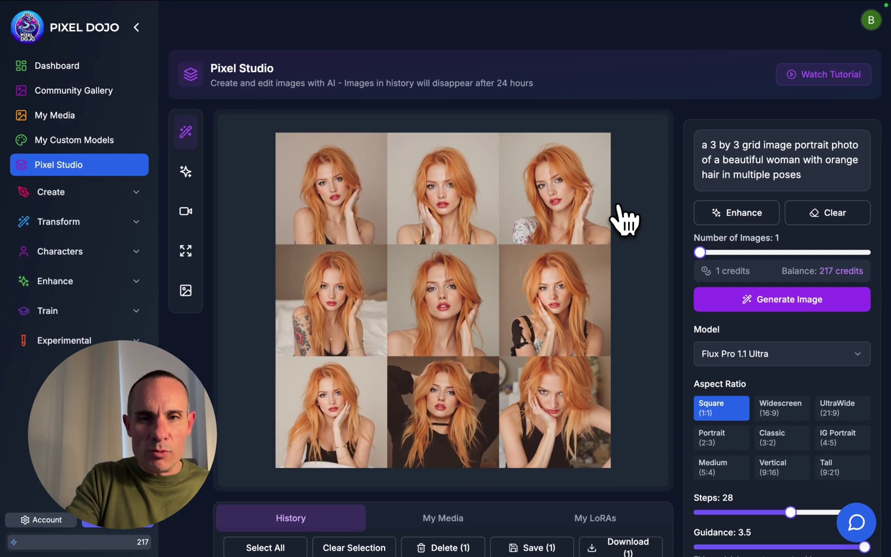
{"action": "scroll", "coordinate": [624, 221], "scroll_direction": "down", "scroll_amount": 7}
{"action": "scroll", "coordinate": [625, 216], "scroll_direction": "down", "scroll_amount": 1}
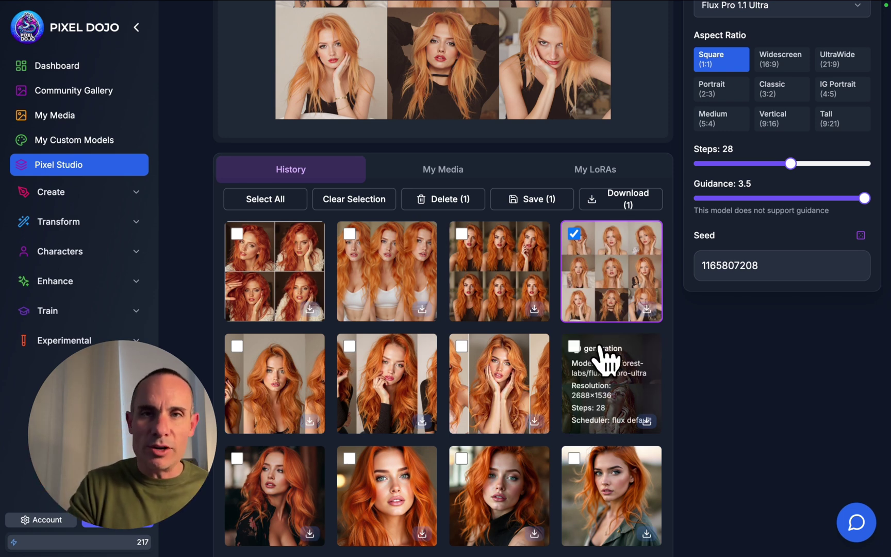
{"action": "scroll", "coordinate": [453, 330], "scroll_direction": "up", "scroll_amount": 7}
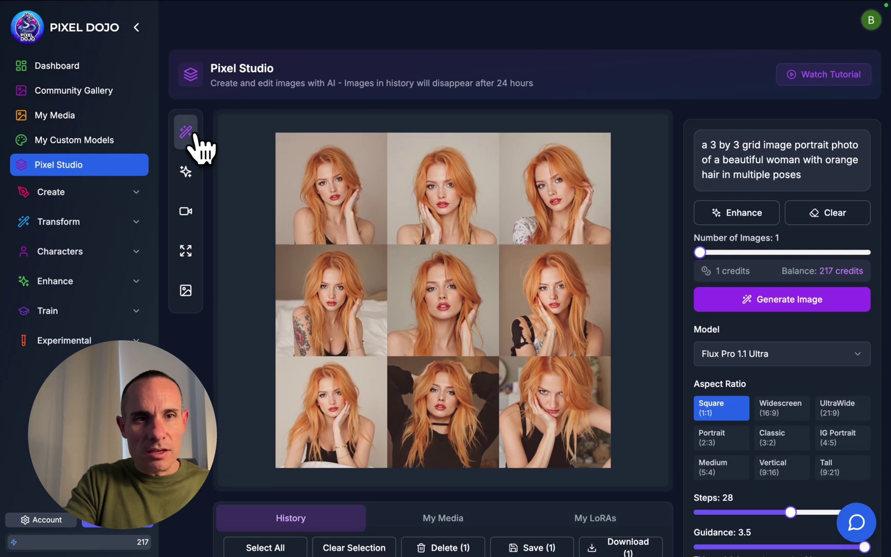
{"action": "scroll", "coordinate": [453, 283], "scroll_direction": "down", "scroll_amount": 3}
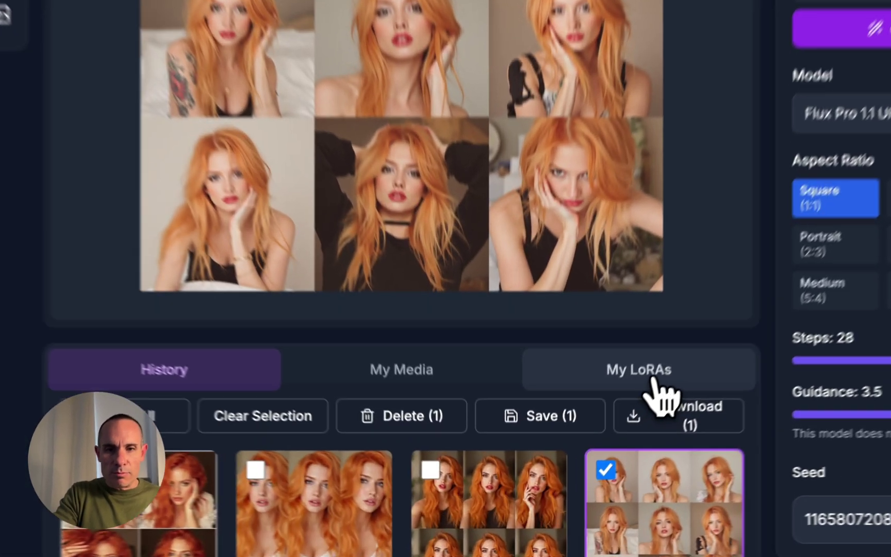
{"action": "left_click", "coordinate": [654, 382]}
{"action": "scroll", "coordinate": [675, 368], "scroll_direction": "down", "scroll_amount": 10}
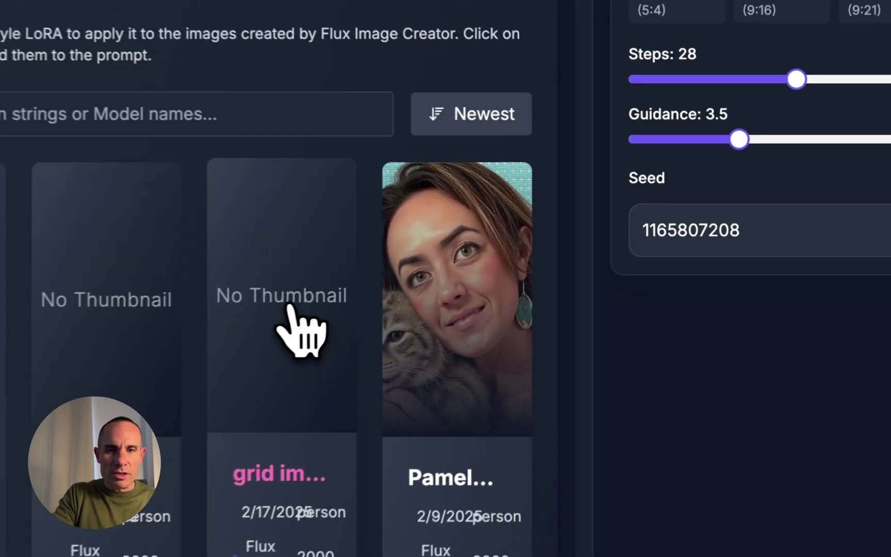
Apply the grid image LoRA, prompt 'a portrait photo of TOKGRIDIMGORNGEHR, sitting in a cafe', and request 4 images.
{"action": "left_click", "coordinate": [499, 264]}
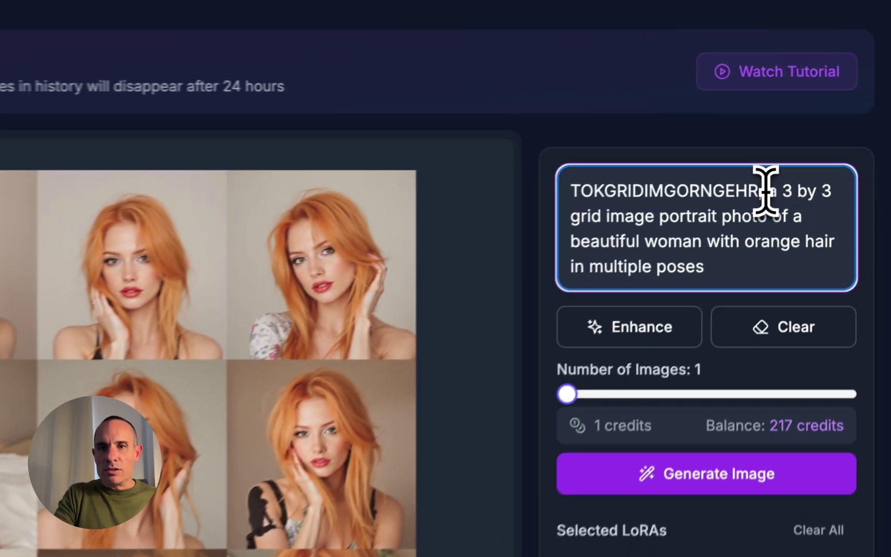
{"action": "left_click_drag", "start_coordinate": [817, 145], "coordinate": [813, 189]}
{"action": "key", "text": "BackSpace"}
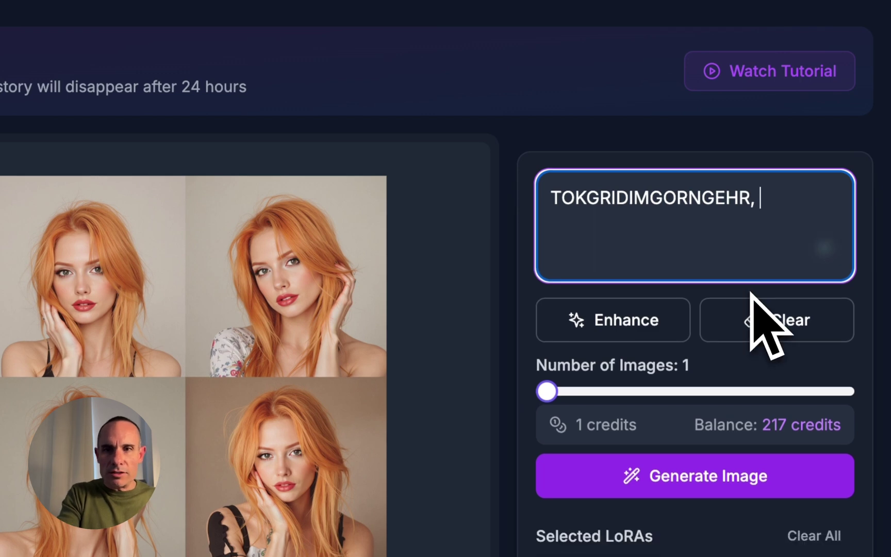
{"action": "left_click", "coordinate": [556, 202]}
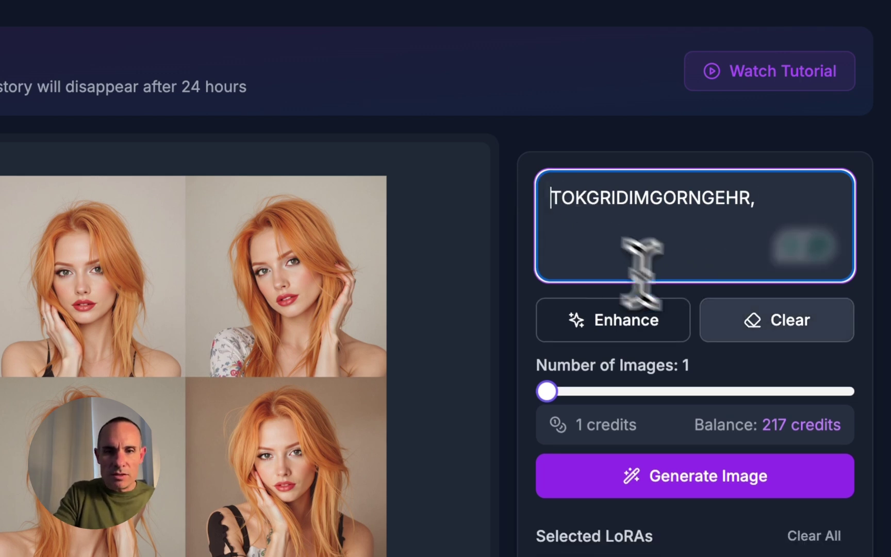
{"action": "type", "text": "a po"}
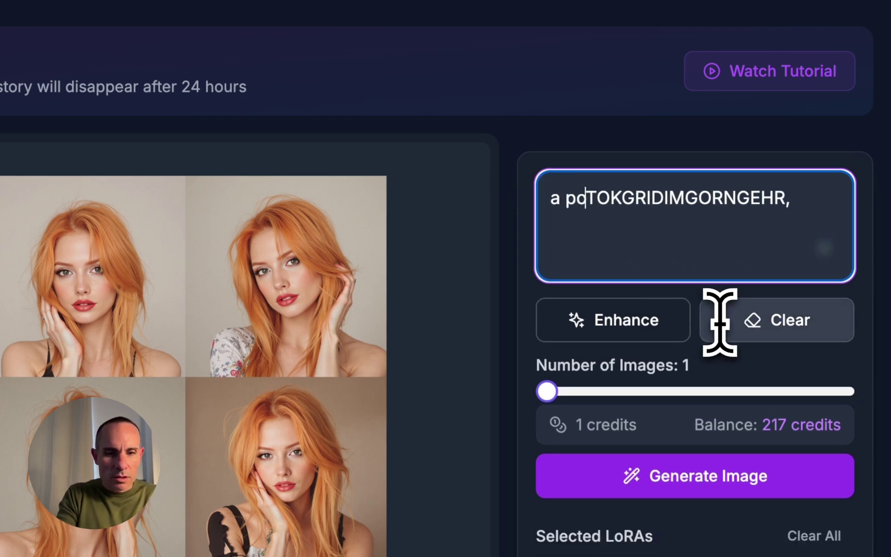
{"action": "type", "text": "rtrait photo of"}
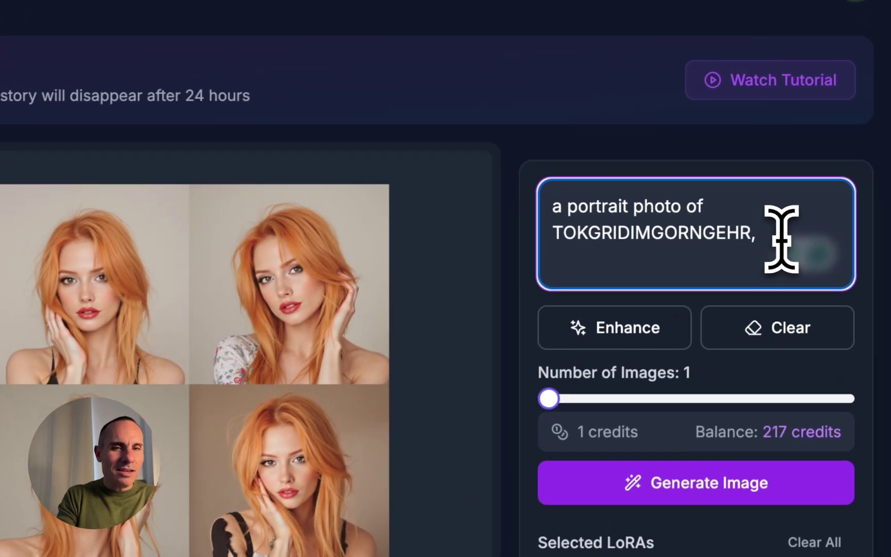
{"action": "left_click", "coordinate": [782, 238]}
{"action": "type", "text": "sitting in a cafe"}
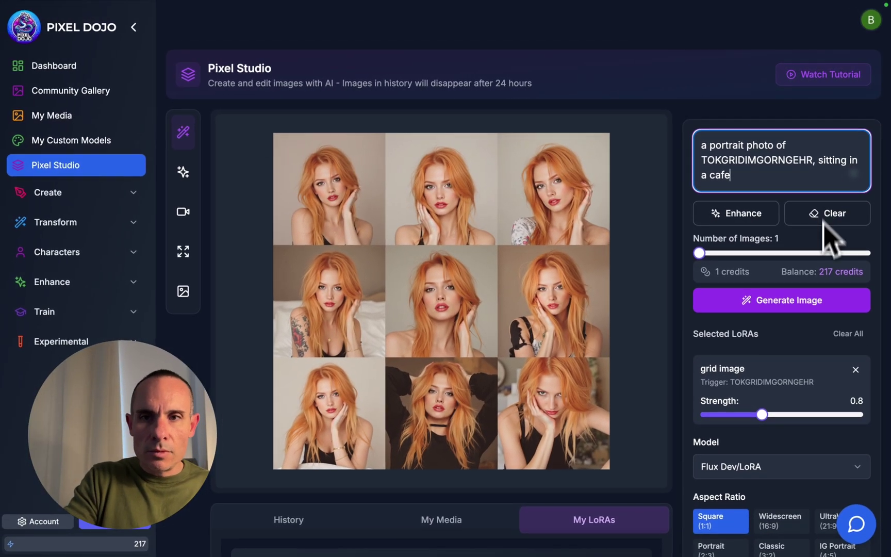
{"action": "left_click", "coordinate": [867, 253]}
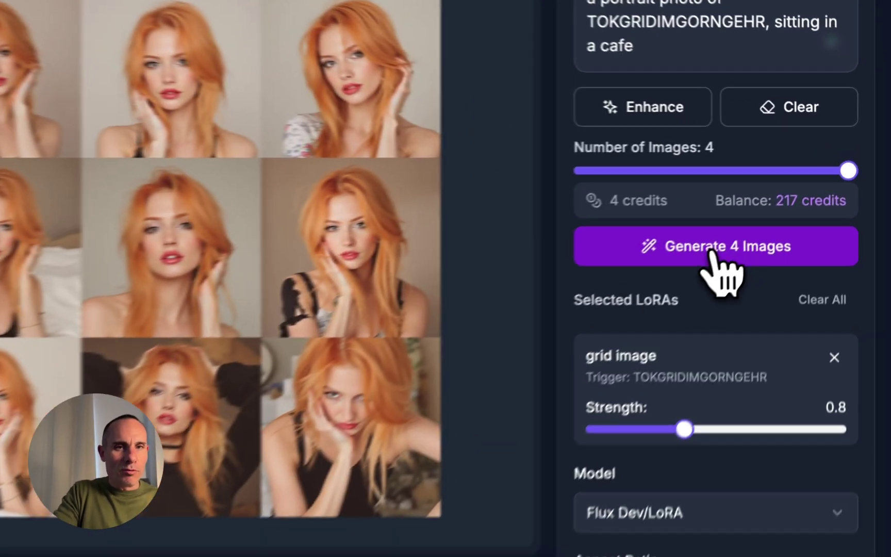
Generate the four cafe portraits and preview each result from History.
{"action": "left_click", "coordinate": [780, 204]}
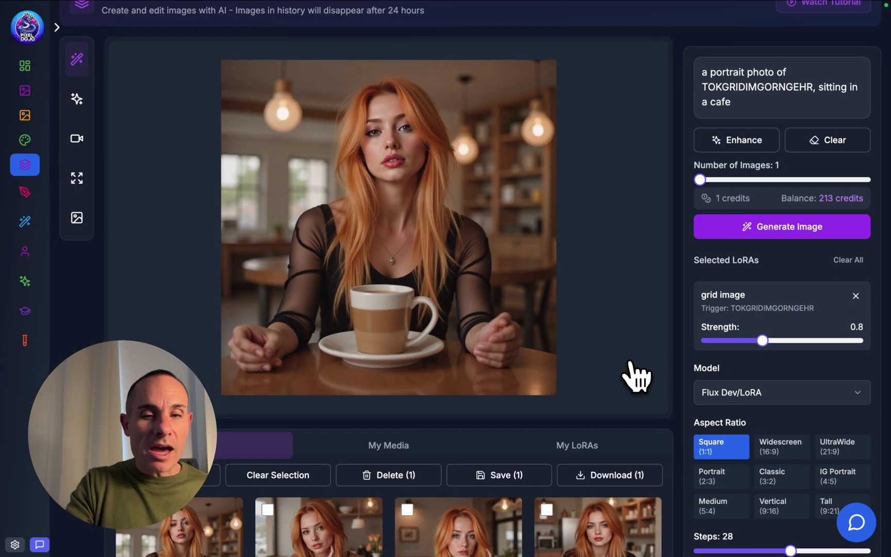
{"action": "left_click", "coordinate": [608, 535]}
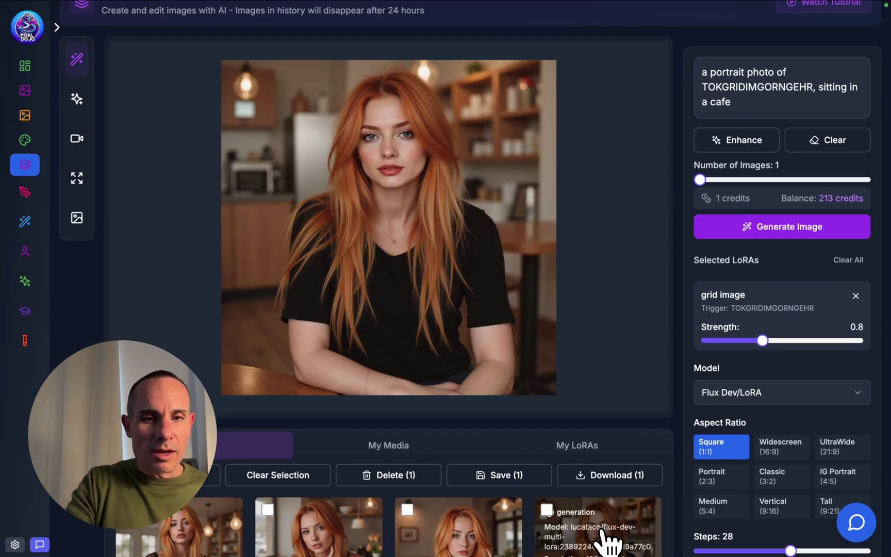
{"action": "left_click", "coordinate": [467, 537]}
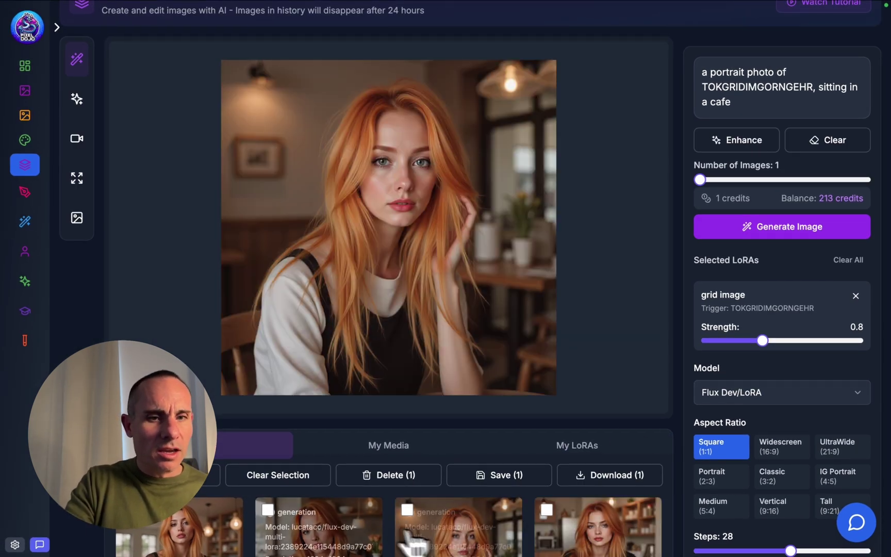
{"action": "left_click", "coordinate": [355, 524]}
{"action": "left_click", "coordinate": [183, 537]}
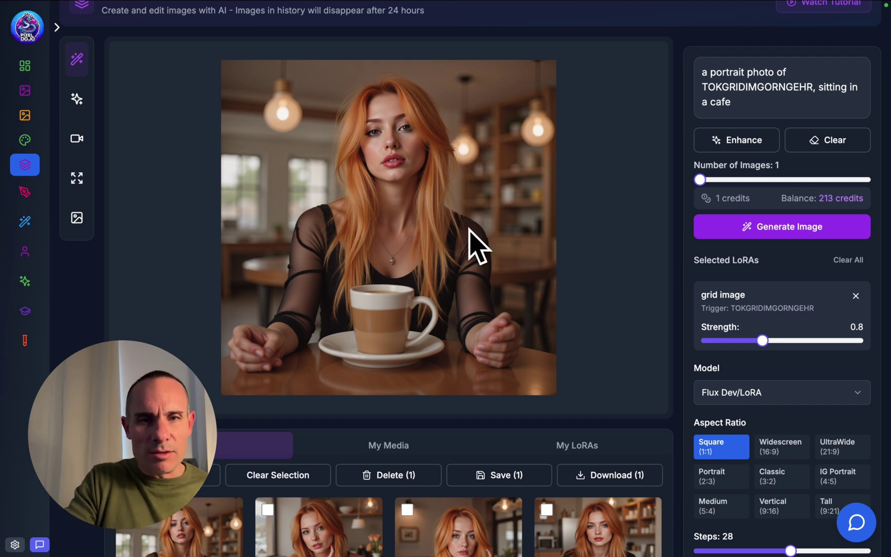
Select the four new cafe portraits plus the grid image and save all five.
{"action": "scroll", "coordinate": [450, 449], "scroll_direction": "down", "scroll_amount": 3}
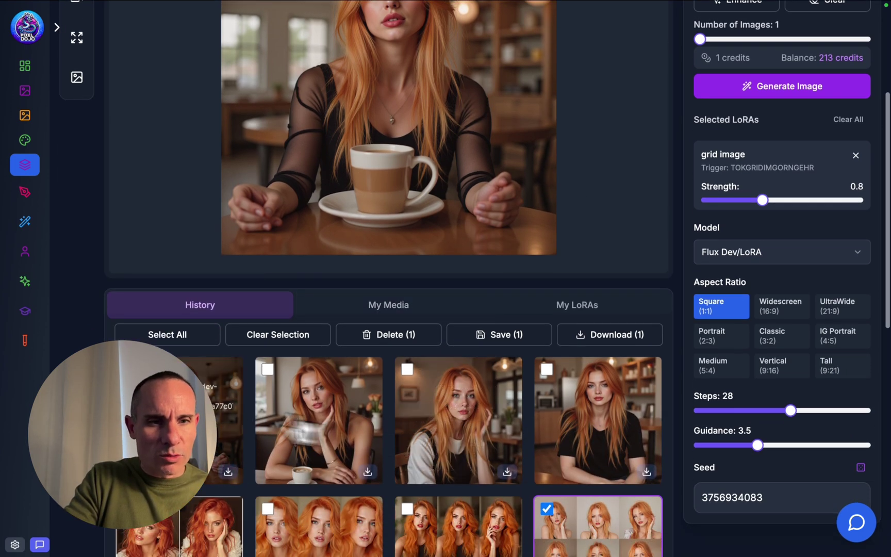
{"action": "mouse_move", "coordinate": [114, 379]}
{"action": "left_click", "coordinate": [165, 325]}
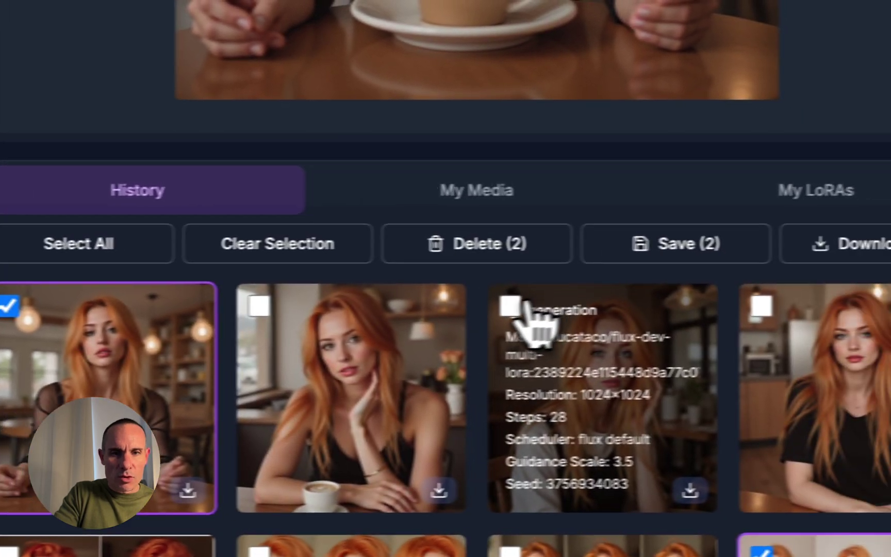
{"action": "left_click", "coordinate": [510, 307]}
{"action": "left_click", "coordinate": [258, 307]}
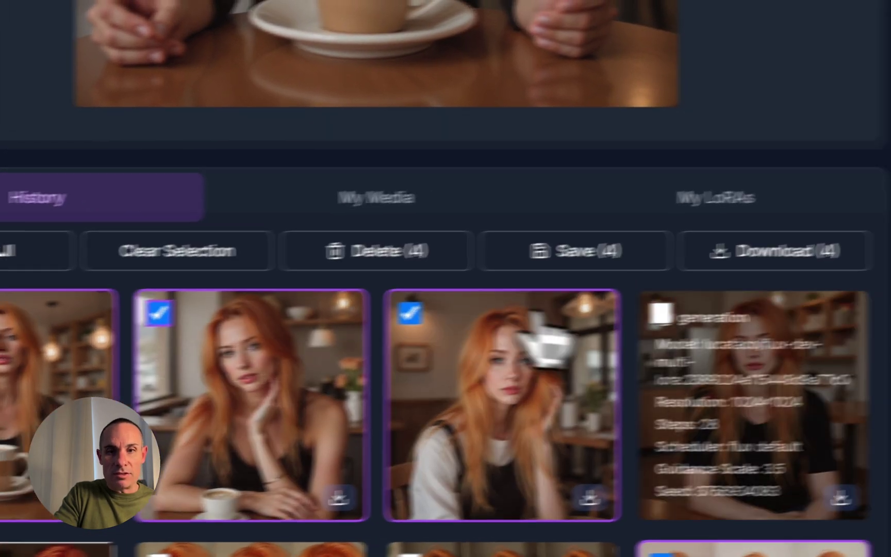
{"action": "left_click", "coordinate": [761, 306]}
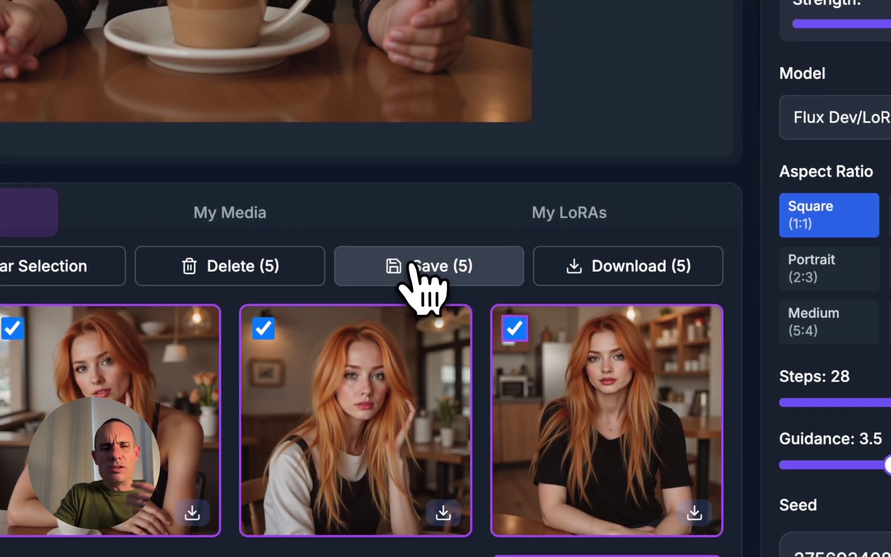
{"action": "left_click", "coordinate": [427, 263]}
{"action": "scroll", "coordinate": [423, 289], "scroll_direction": "up", "scroll_amount": 5}
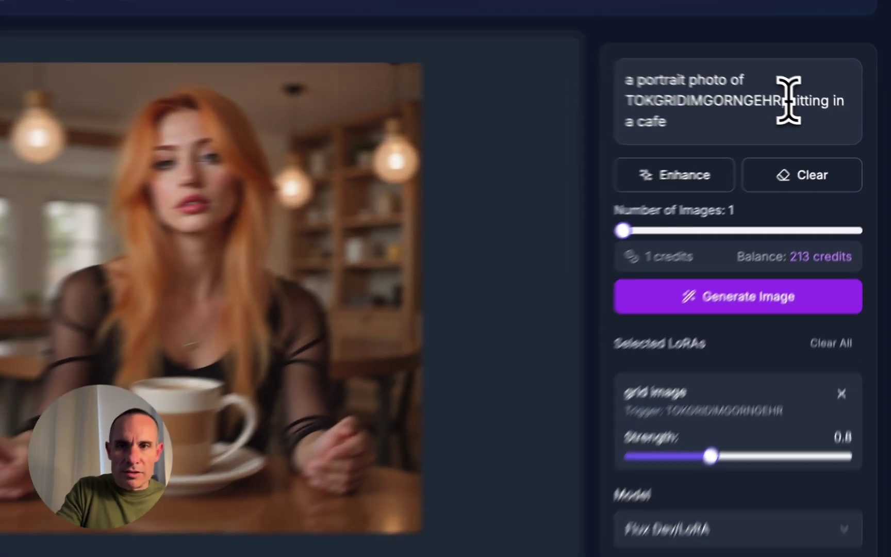
Replace the grid trigger in the prompt with the single image LoRA's TOKORNGEHRSNGLIMG trigger.
{"action": "left_click_drag", "start_coordinate": [824, 111], "coordinate": [695, 117]}
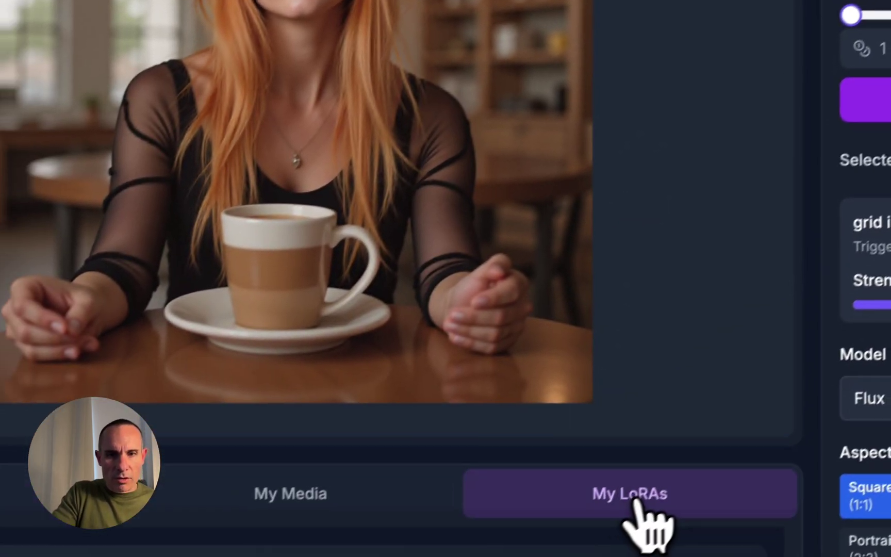
{"action": "left_click", "coordinate": [653, 496]}
{"action": "scroll", "coordinate": [662, 482], "scroll_direction": "down", "scroll_amount": 5}
{"action": "scroll", "coordinate": [665, 503], "scroll_direction": "down", "scroll_amount": 5}
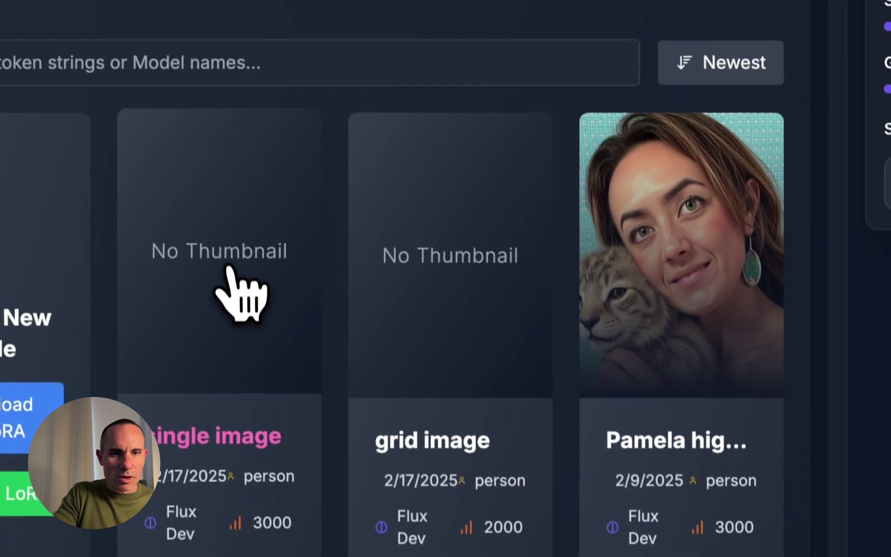
{"action": "left_click", "coordinate": [228, 266]}
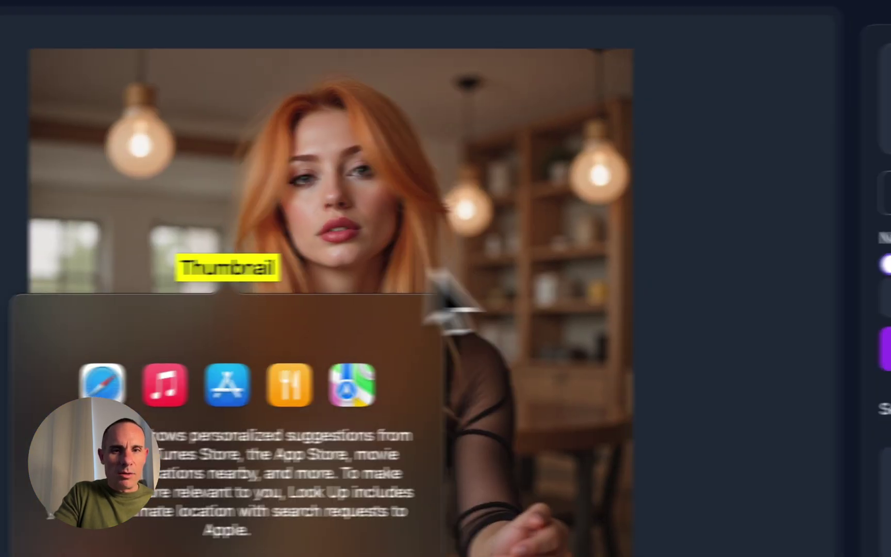
{"action": "left_click", "coordinate": [436, 281]}
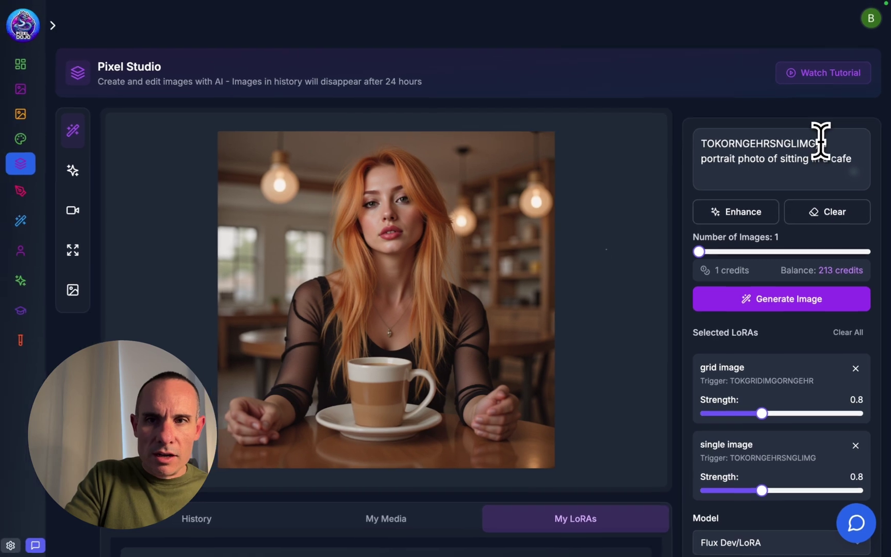
Add ', a' after the new trigger and select prompt text for rewording.
{"action": "left_click", "coordinate": [819, 143]}
{"action": "type", "text": ", a"}
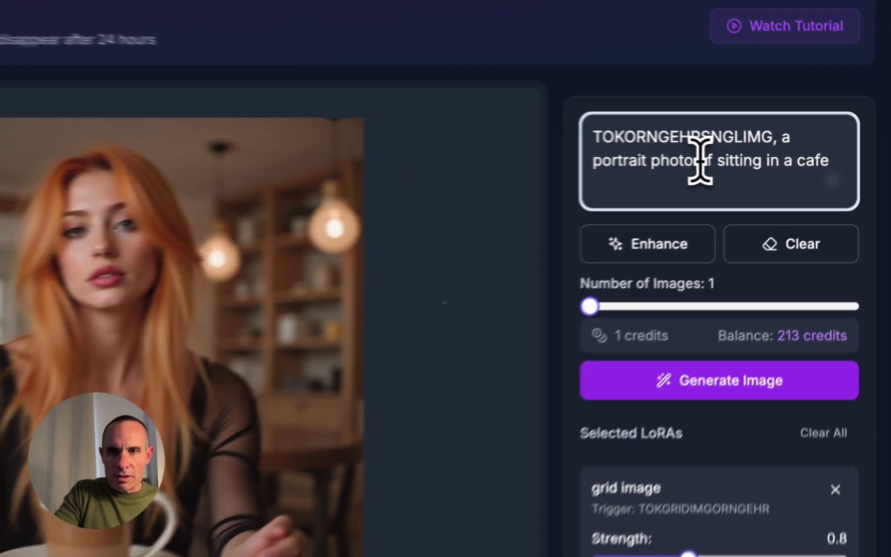
{"action": "left_click_drag", "start_coordinate": [770, 161], "coordinate": [744, 162]}
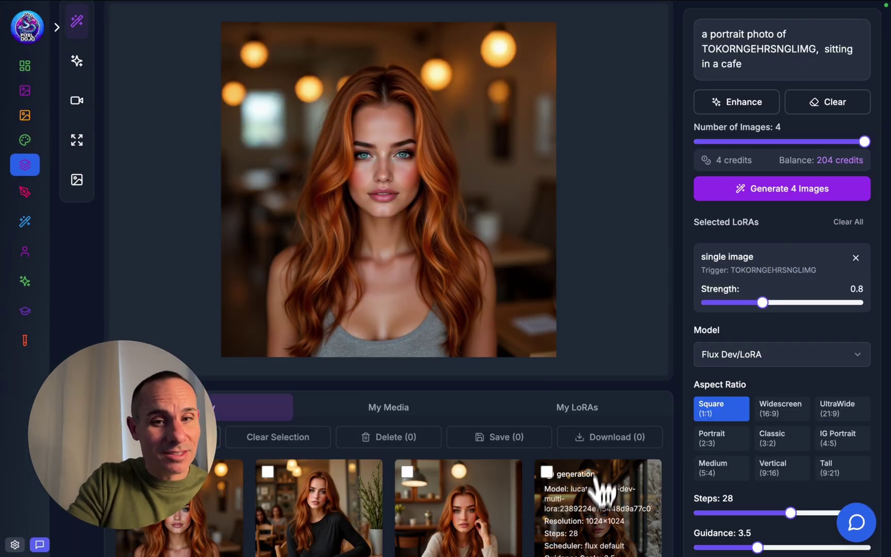
Preview and compare the four new single image LoRA cafe portraits from History.
{"action": "left_click", "coordinate": [594, 505]}
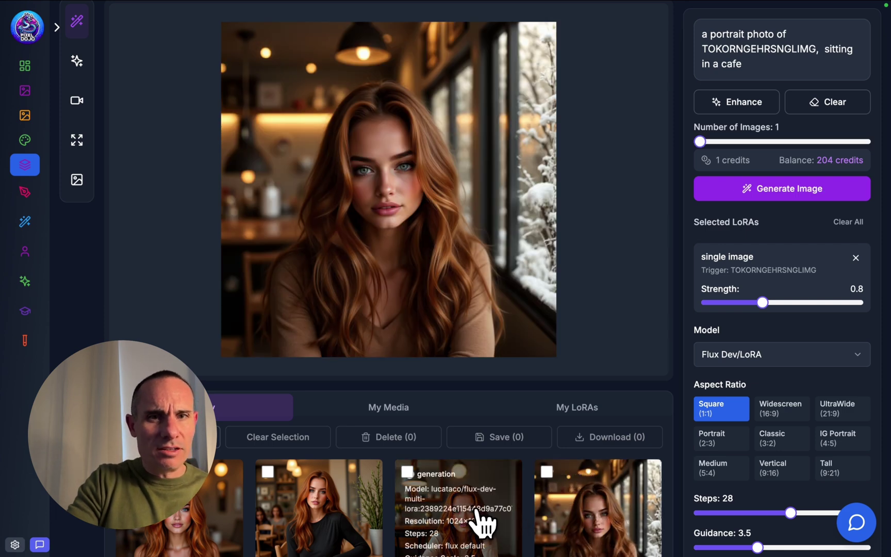
{"action": "left_click", "coordinate": [480, 522]}
{"action": "left_click", "coordinate": [343, 514]}
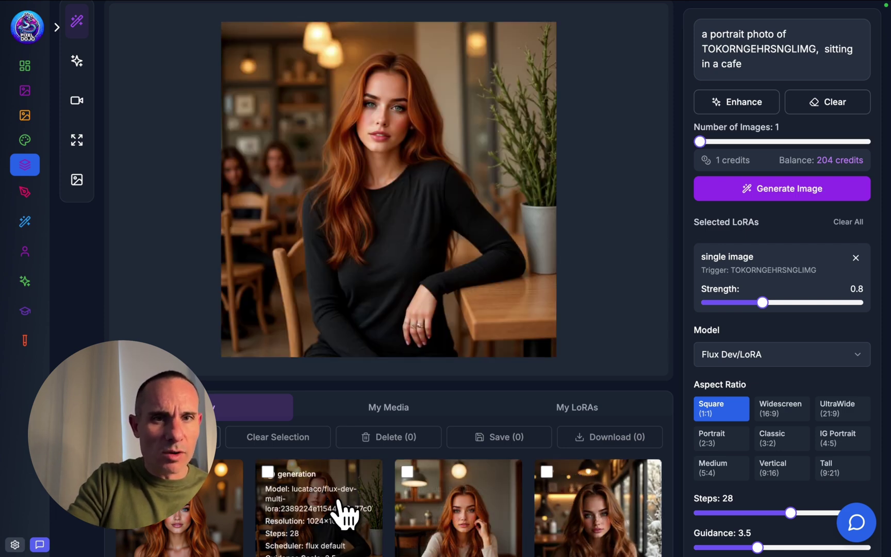
{"action": "left_click", "coordinate": [202, 503]}
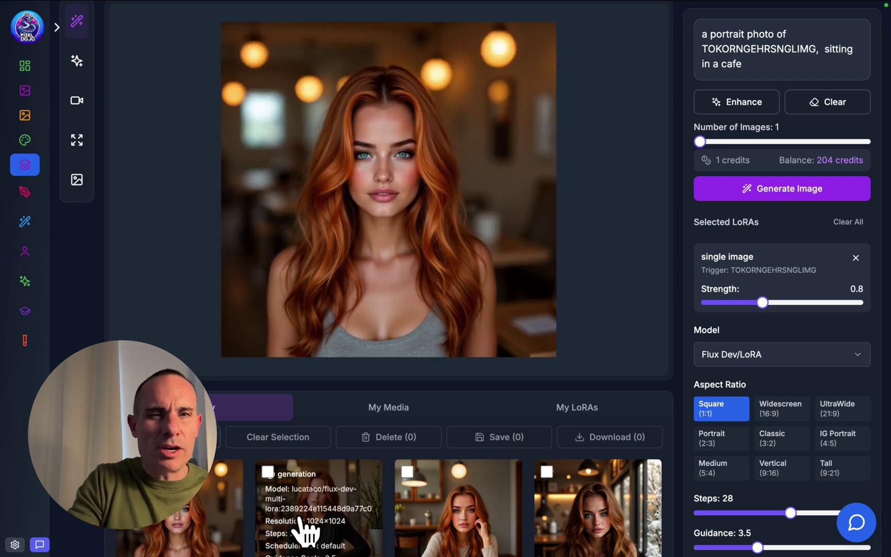
{"action": "left_click", "coordinate": [304, 526]}
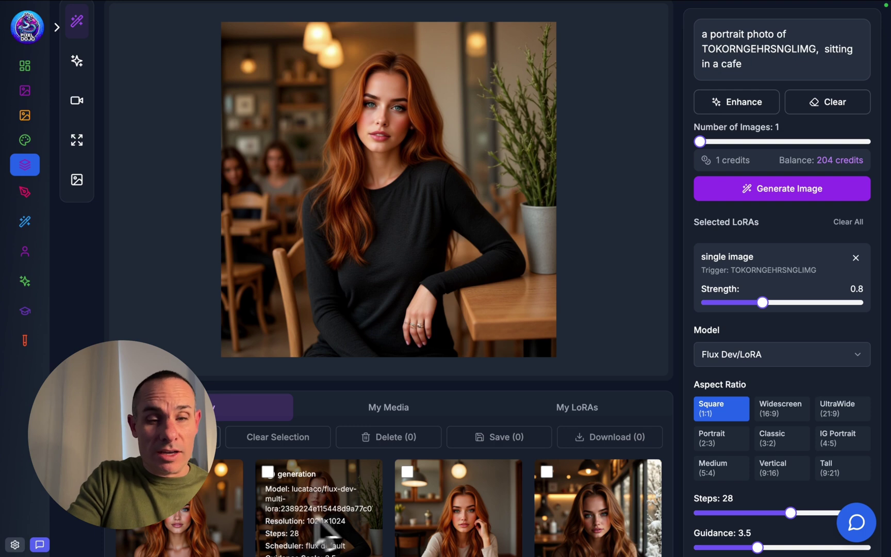
{"action": "left_click", "coordinate": [452, 525]}
{"action": "left_click", "coordinate": [587, 516]}
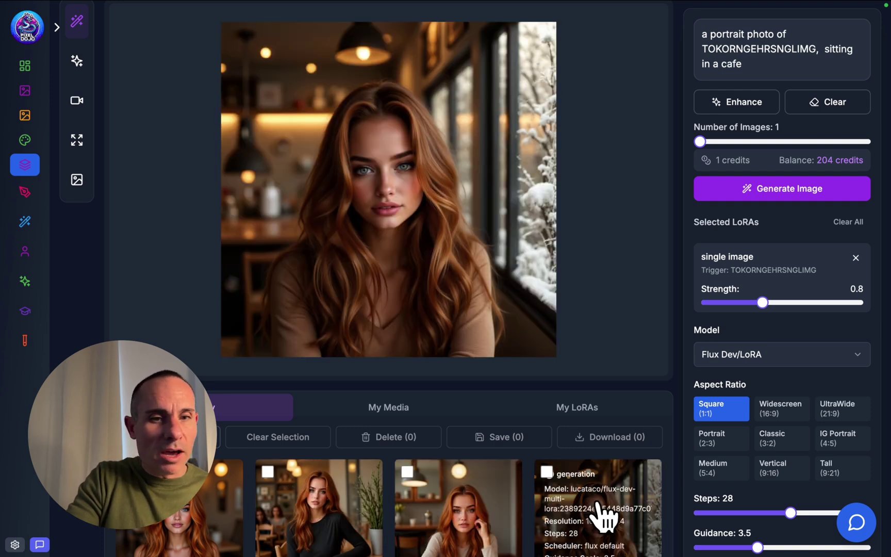
{"action": "left_click", "coordinate": [196, 520]}
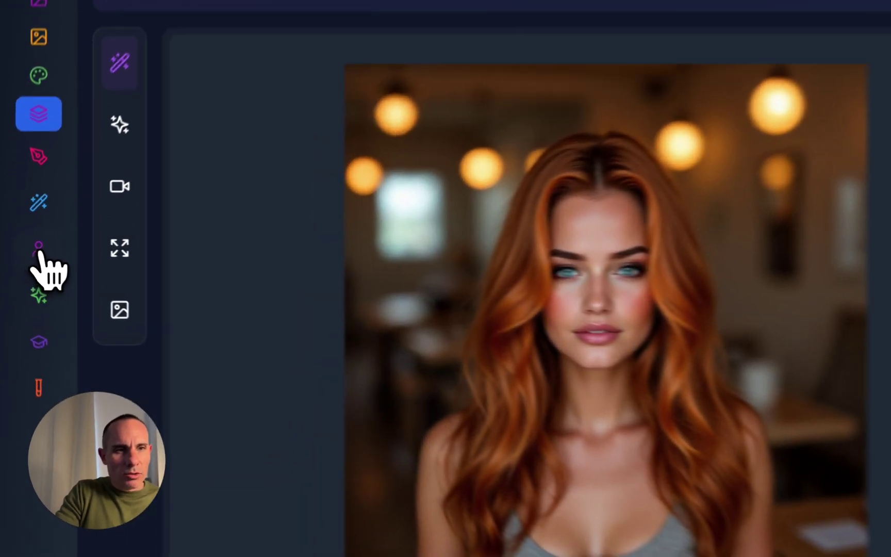
Open Characters > Pose Control and show its Pose Library of preset poses.
{"action": "left_click", "coordinate": [24, 251]}
{"action": "scroll", "coordinate": [185, 264], "scroll_direction": "down", "scroll_amount": 5}
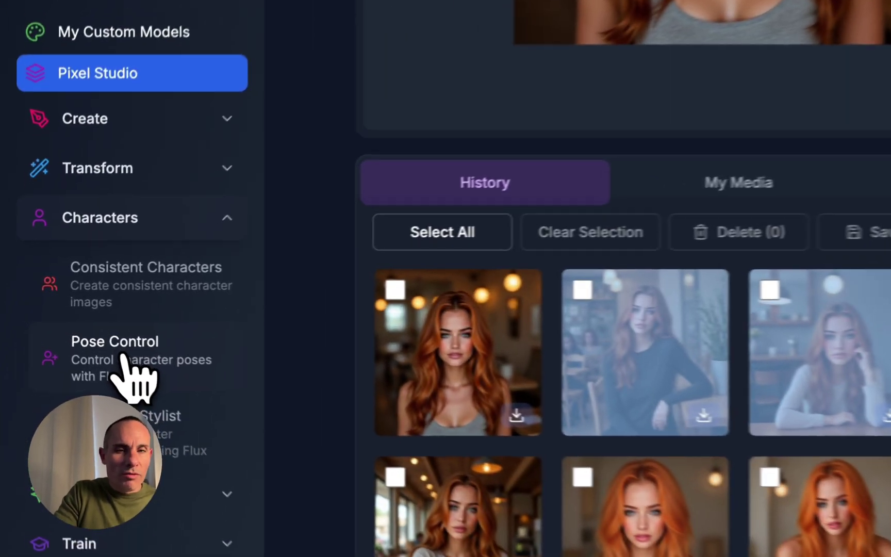
{"action": "left_click", "coordinate": [74, 335]}
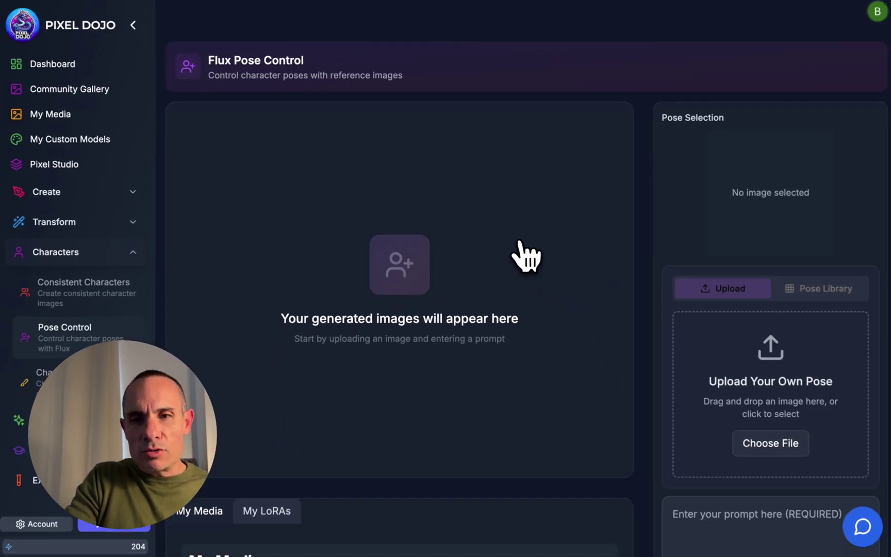
{"action": "scroll", "coordinate": [526, 256], "scroll_direction": "down", "scroll_amount": 4}
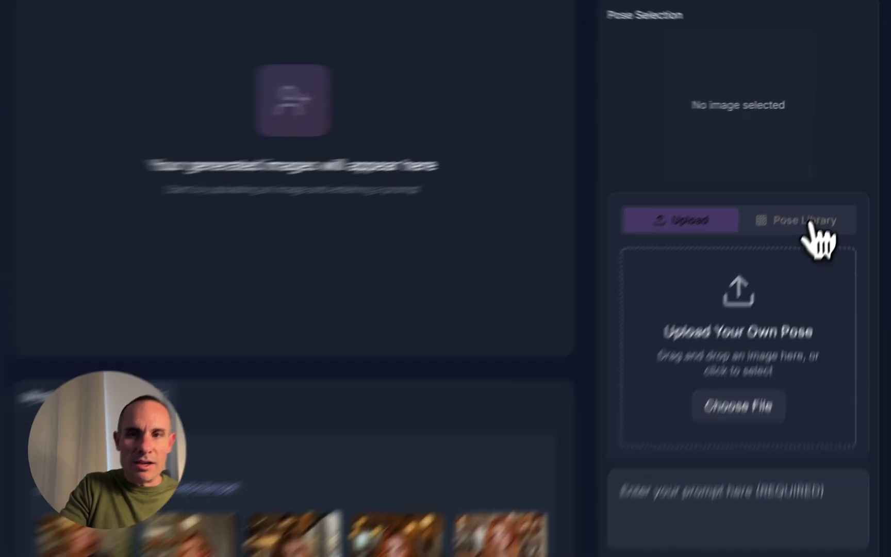
{"action": "left_click", "coordinate": [838, 195]}
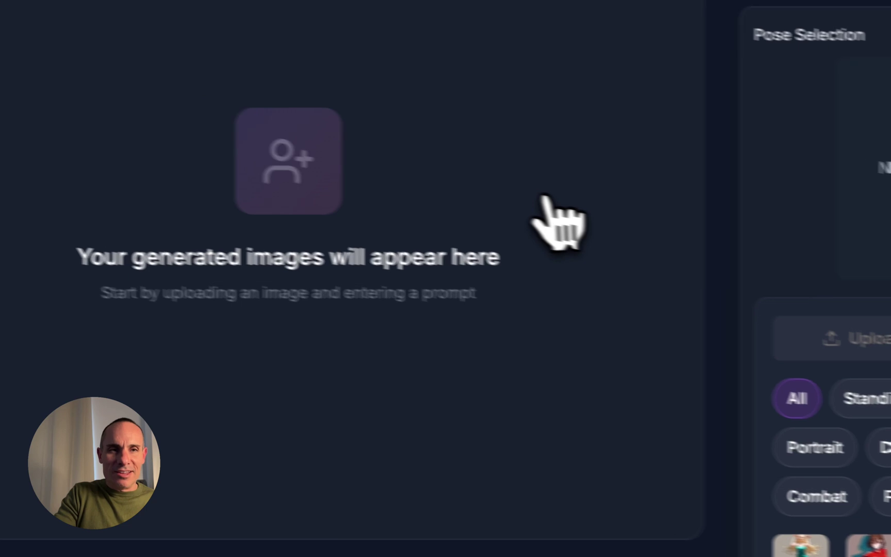
Collapse the sidebar and load the seated, cross-legged library pose into Pose Selection.
{"action": "left_click", "coordinate": [126, 48]}
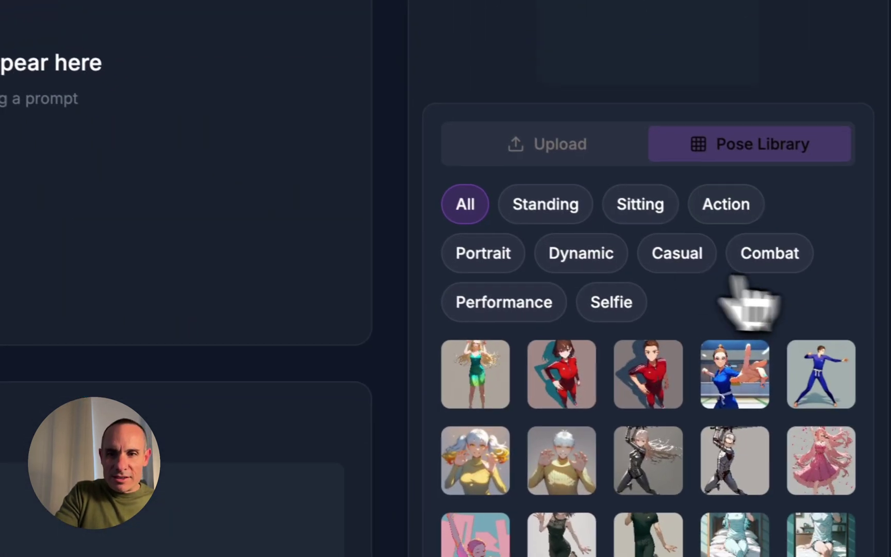
{"action": "scroll", "coordinate": [743, 443], "scroll_direction": "down", "scroll_amount": 10}
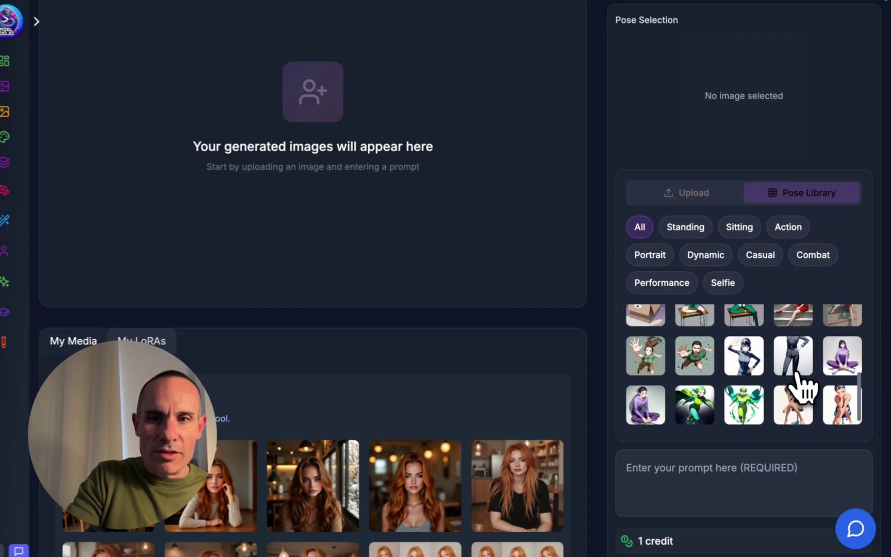
{"action": "left_click", "coordinate": [797, 372]}
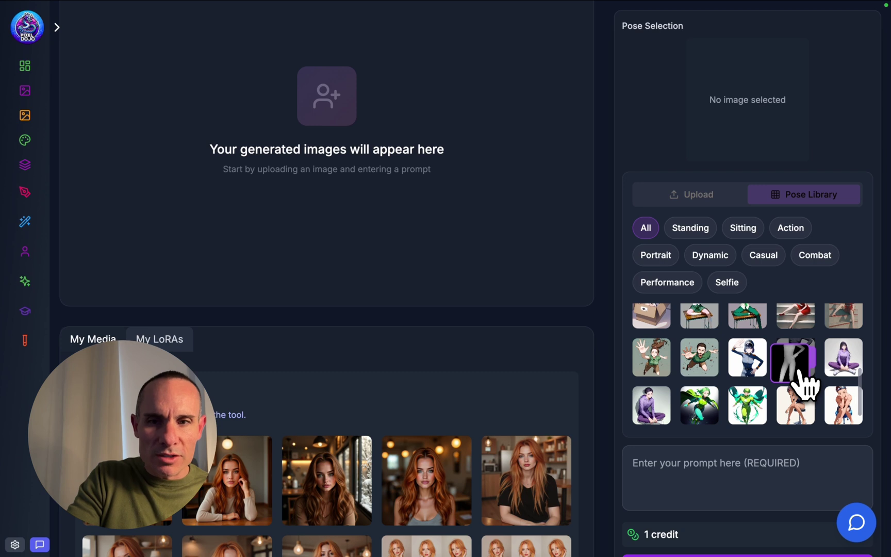
{"action": "scroll", "coordinate": [822, 379], "scroll_direction": "up", "scroll_amount": 3}
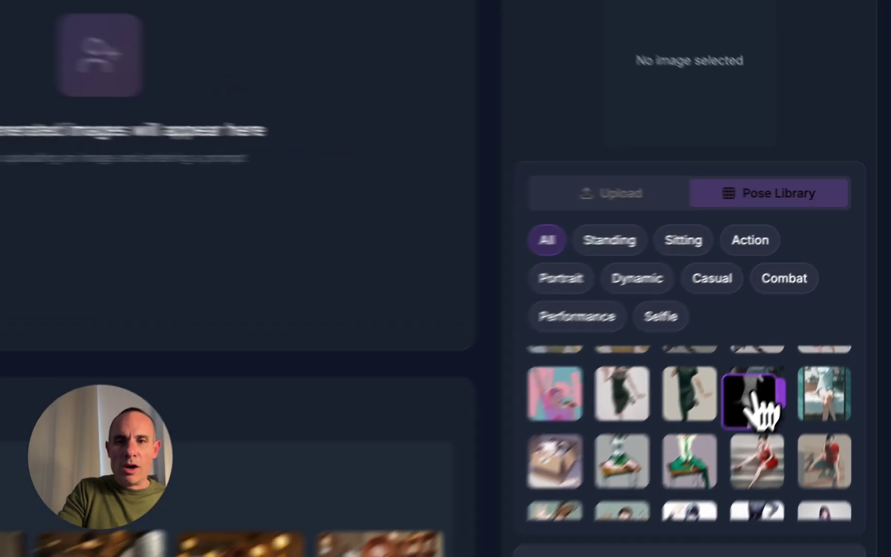
{"action": "left_click", "coordinate": [794, 340]}
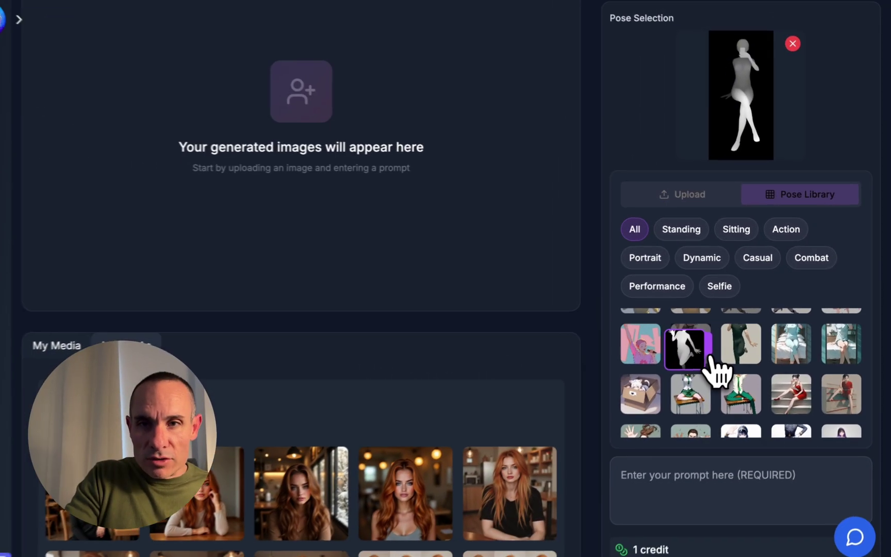
{"action": "scroll", "coordinate": [714, 367], "scroll_direction": "down", "scroll_amount": 3}
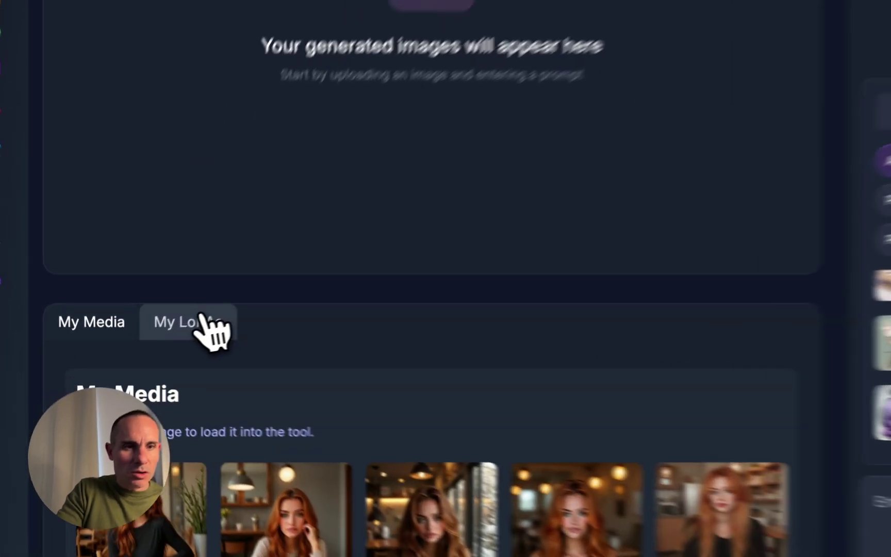
Apply the 'single image' LoRA to insert its TOKORNGEHRSNGLIMG trigger into the pose prompt.
{"action": "left_click", "coordinate": [160, 339]}
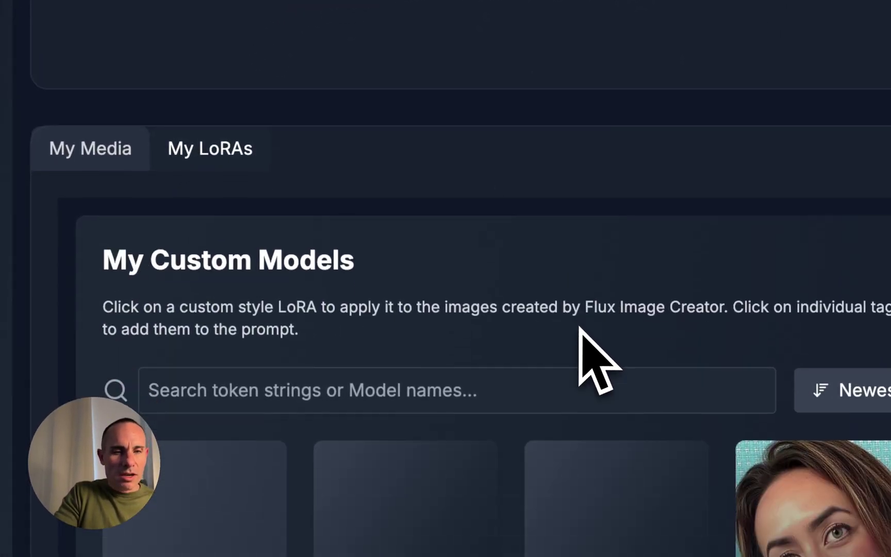
{"action": "scroll", "coordinate": [580, 330], "scroll_direction": "down", "scroll_amount": 5}
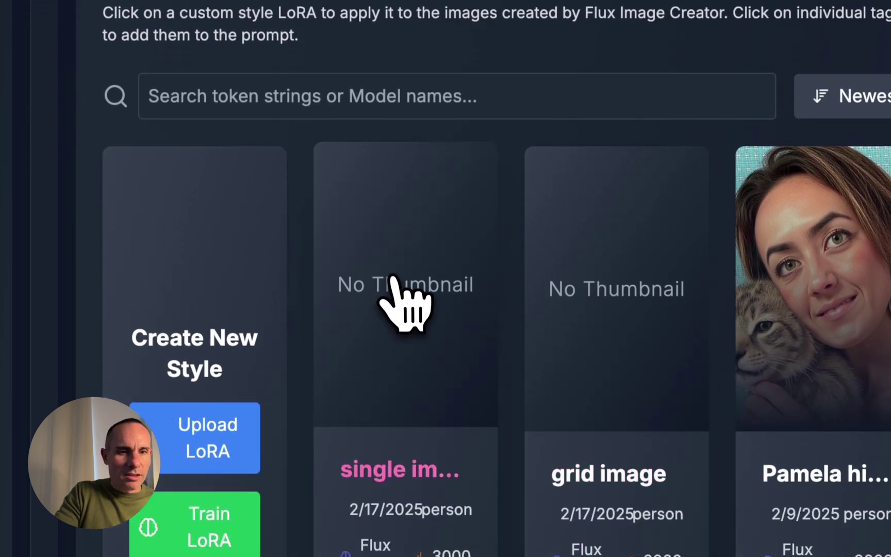
{"action": "left_click", "coordinate": [393, 282]}
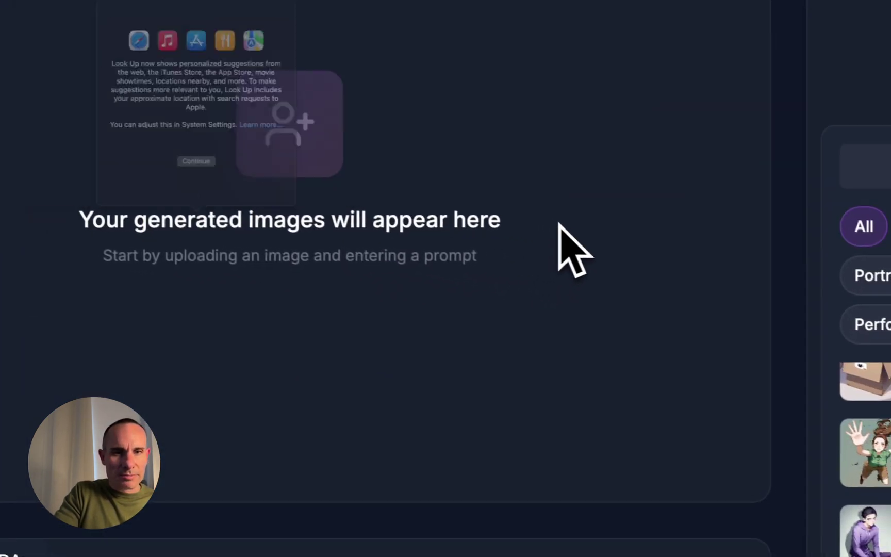
{"action": "scroll", "coordinate": [567, 253], "scroll_direction": "down", "scroll_amount": 5}
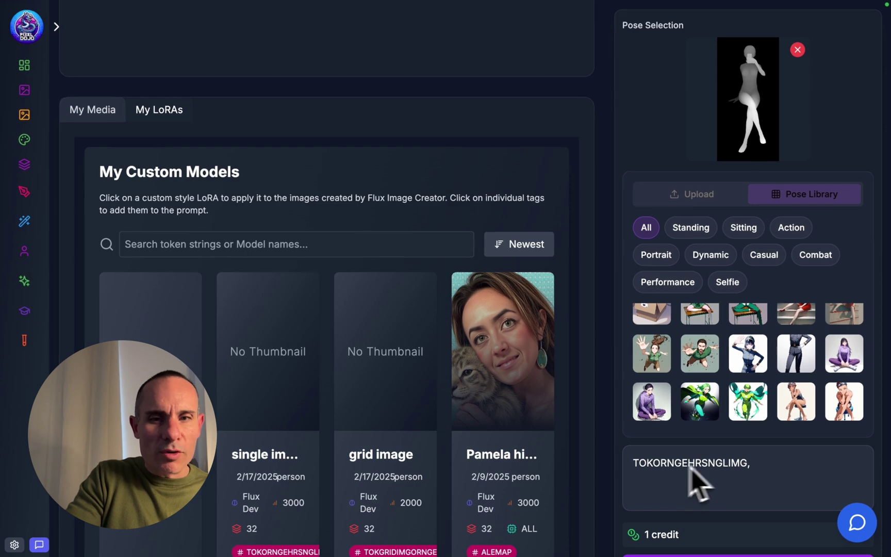
Write 'a portrait photo of' before the trigger and 'taking a selfie on a' after it.
{"action": "left_click", "coordinate": [631, 465]}
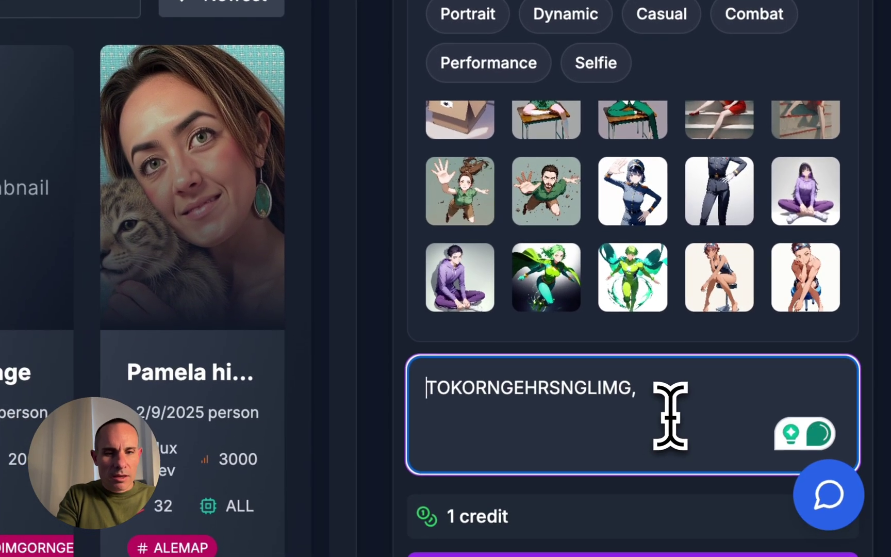
{"action": "type", "text": "a po"}
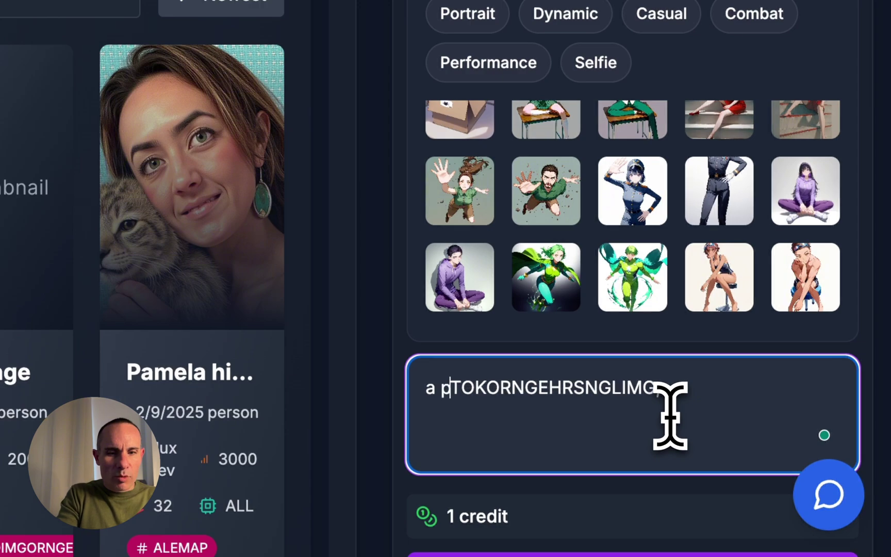
{"action": "type", "text": "rtrait ph"}
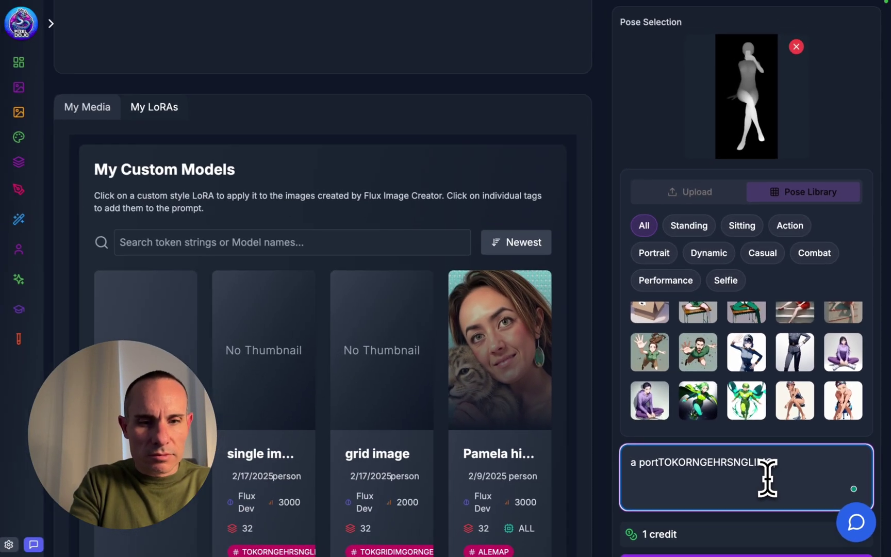
{"action": "type", "text": "oto of"}
{"action": "left_click", "coordinate": [851, 465]}
{"action": "type", "text": "taki"}
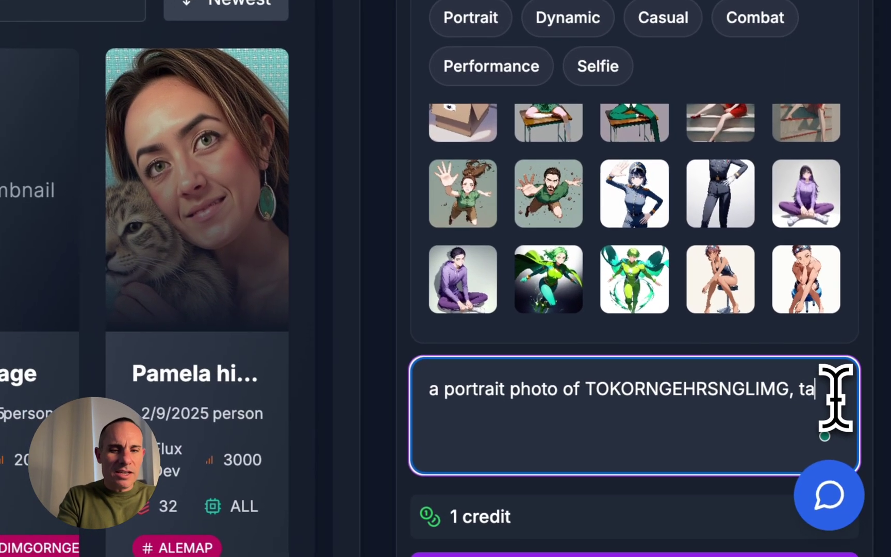
{"action": "type", "text": "ng a selfie on a"}
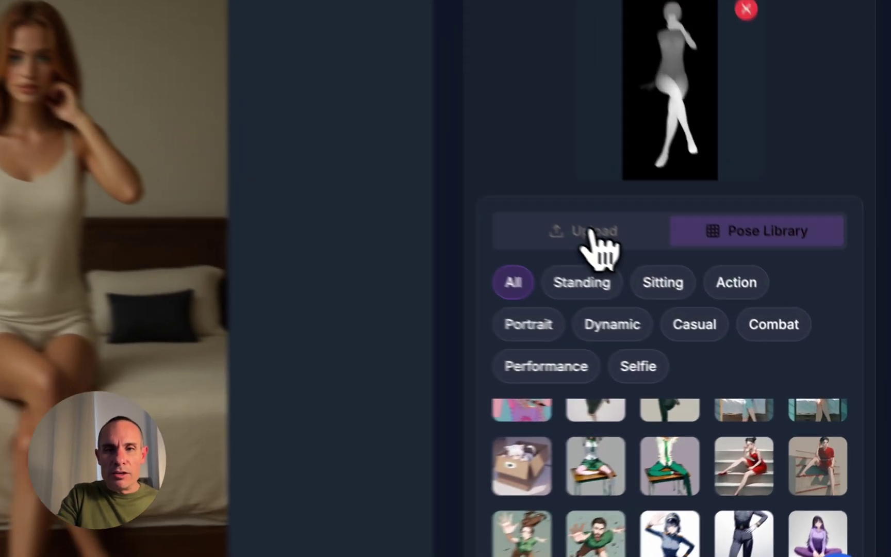
Save the cross-legged bed portrait of the orange-haired woman to My Media.
{"action": "left_click", "coordinate": [694, 294]}
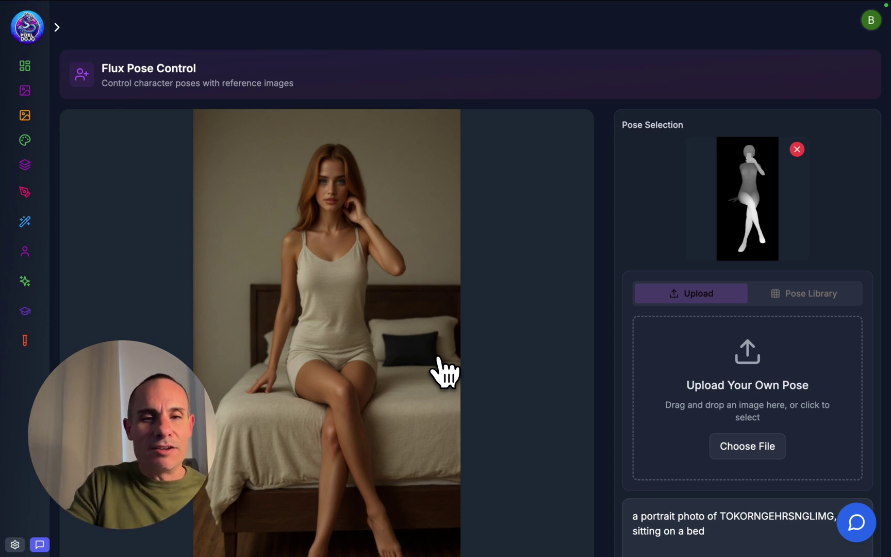
{"action": "scroll", "coordinate": [441, 371], "scroll_direction": "down", "scroll_amount": 5}
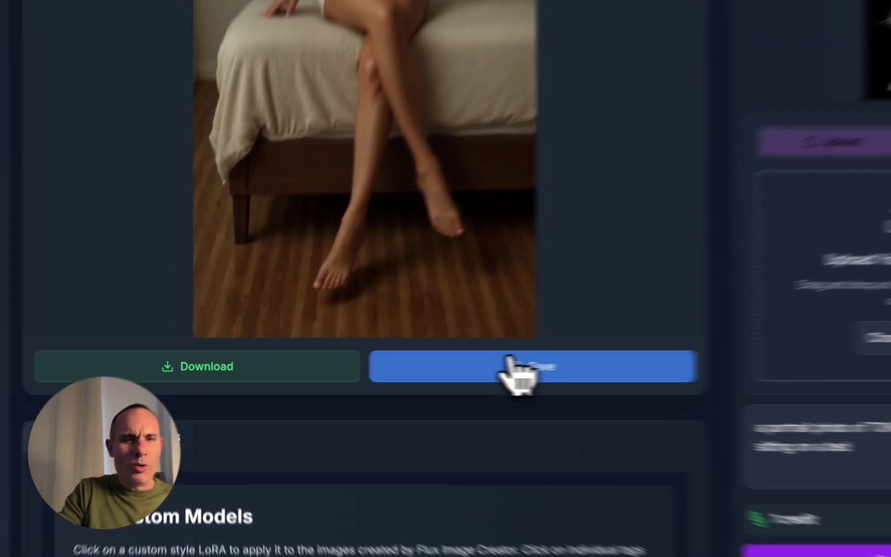
{"action": "left_click", "coordinate": [442, 389]}
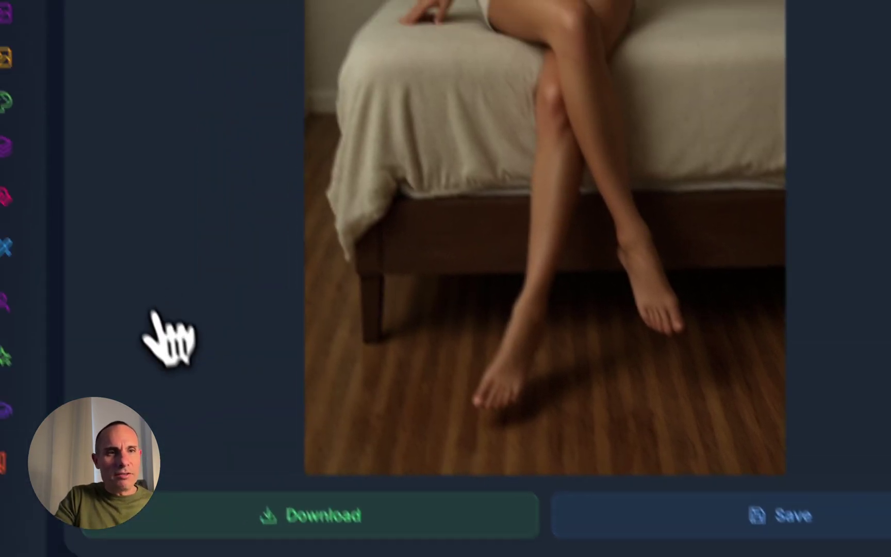
{"action": "scroll", "coordinate": [175, 361], "scroll_direction": "up", "scroll_amount": 4}
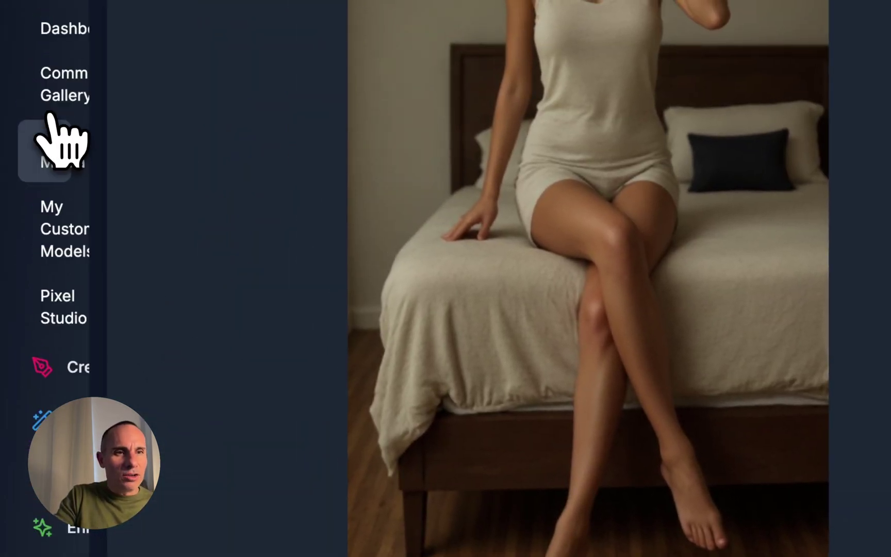
Open the My Media library and browse the saved images for the cafe portraits.
{"action": "left_click", "coordinate": [52, 122]}
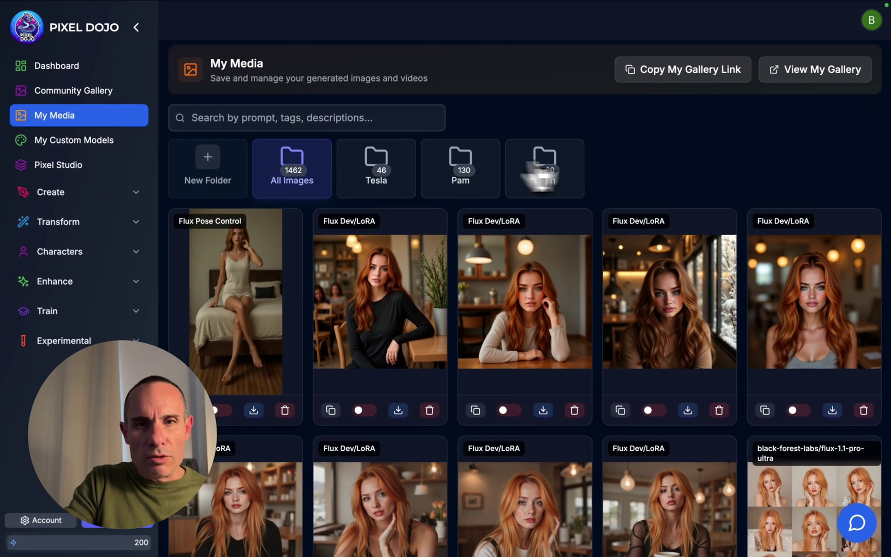
{"action": "scroll", "coordinate": [635, 179], "scroll_direction": "down", "scroll_amount": 3}
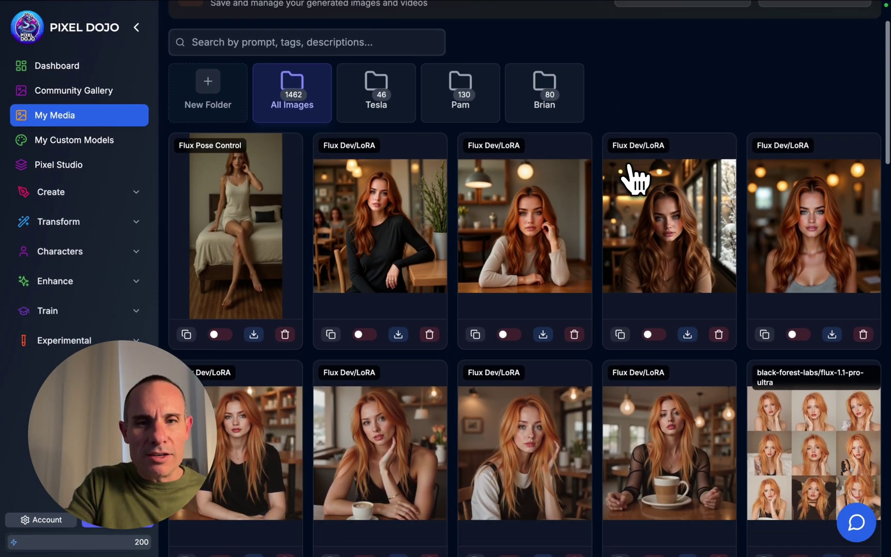
{"action": "scroll", "coordinate": [624, 379], "scroll_direction": "down", "scroll_amount": 2}
{"action": "scroll", "coordinate": [643, 386], "scroll_direction": "down", "scroll_amount": 3}
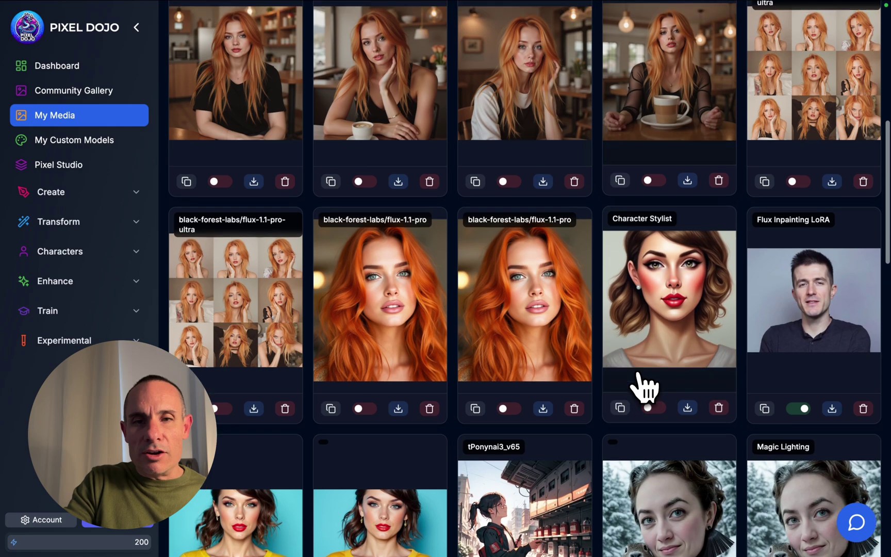
{"action": "scroll", "coordinate": [642, 387], "scroll_direction": "up", "scroll_amount": 4}
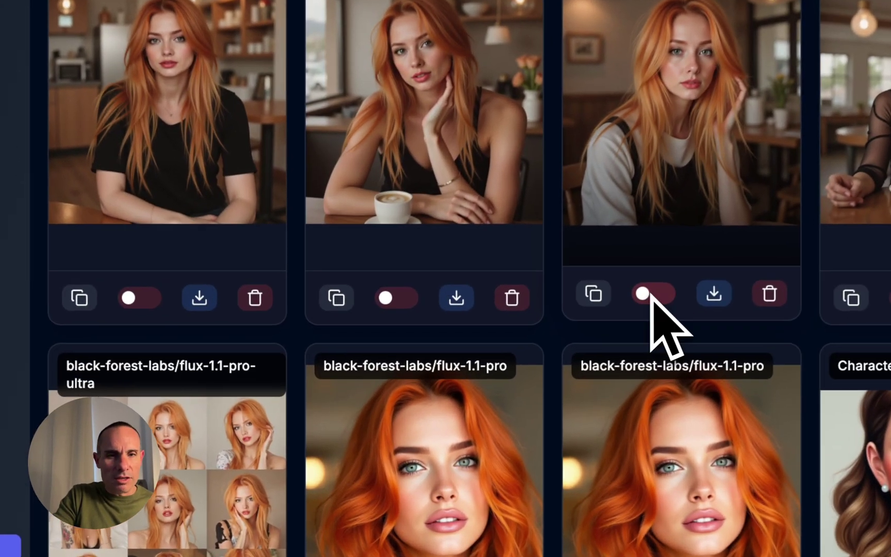
Make three cafe portraits public, including the black-sweater one.
{"action": "left_click", "coordinate": [508, 377]}
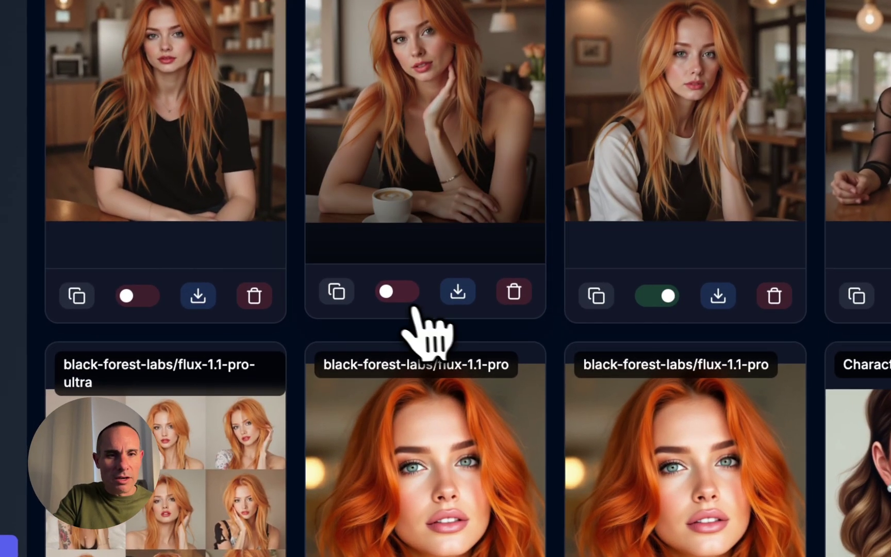
{"action": "left_click", "coordinate": [394, 294]}
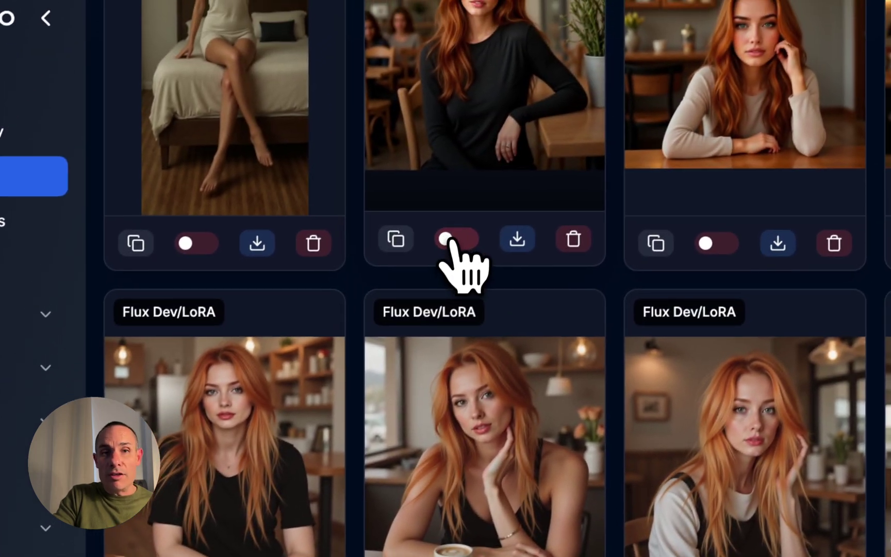
{"action": "left_click", "coordinate": [486, 184]}
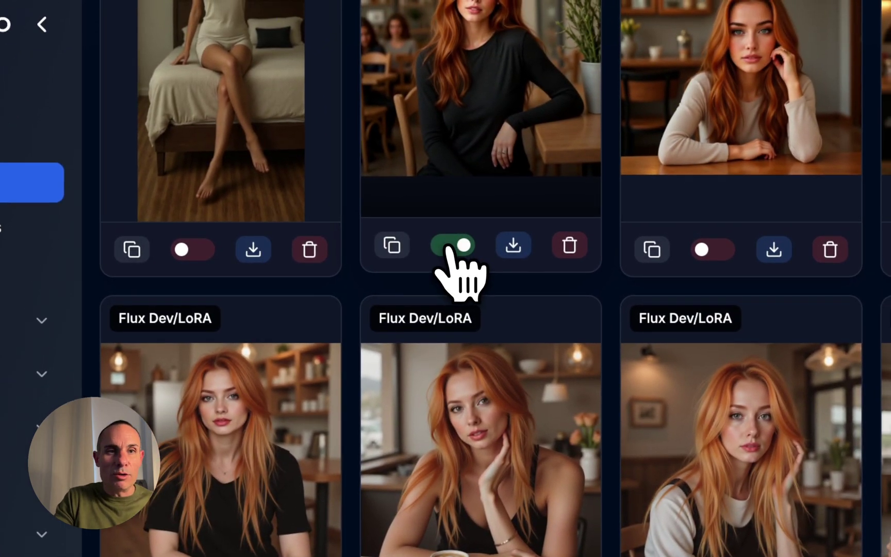